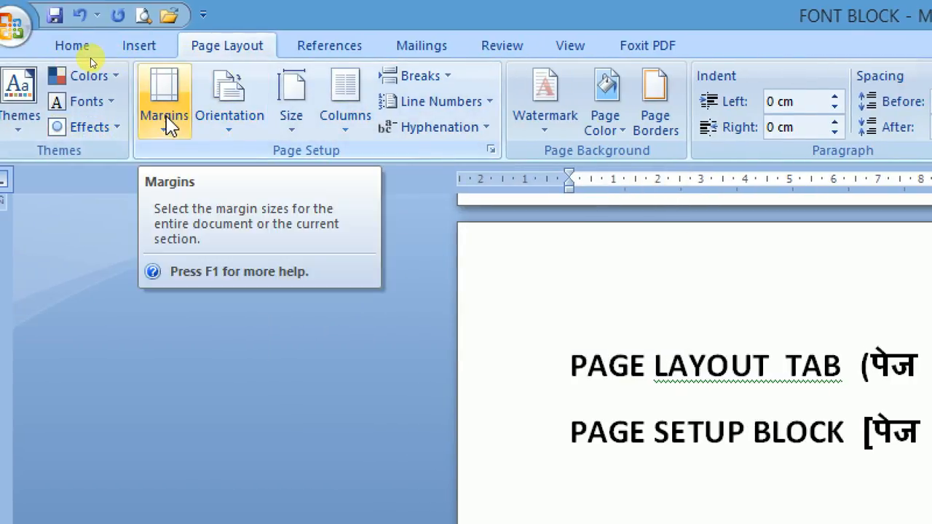
Step: Apply the Wide margin preset to the document
{"action": "left_click", "coordinate": [167, 125]}
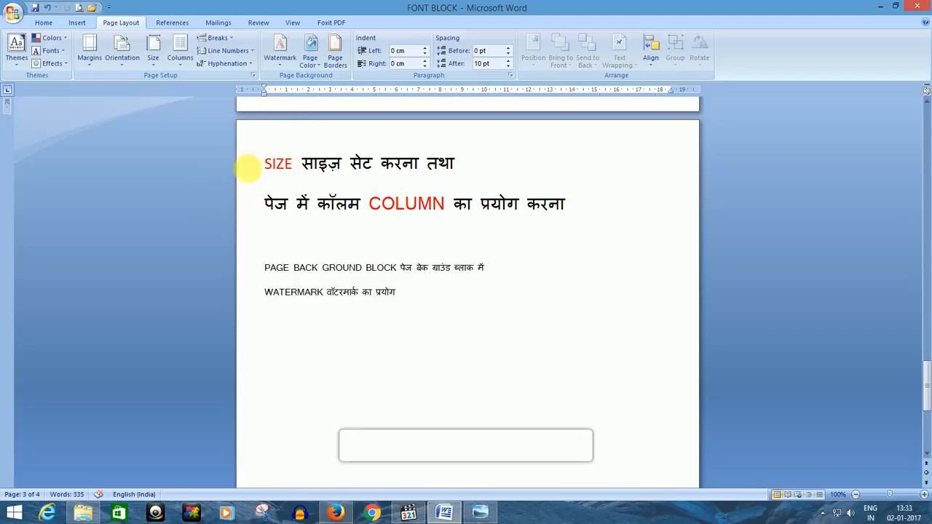
{"action": "left_click", "coordinate": [88, 62]}
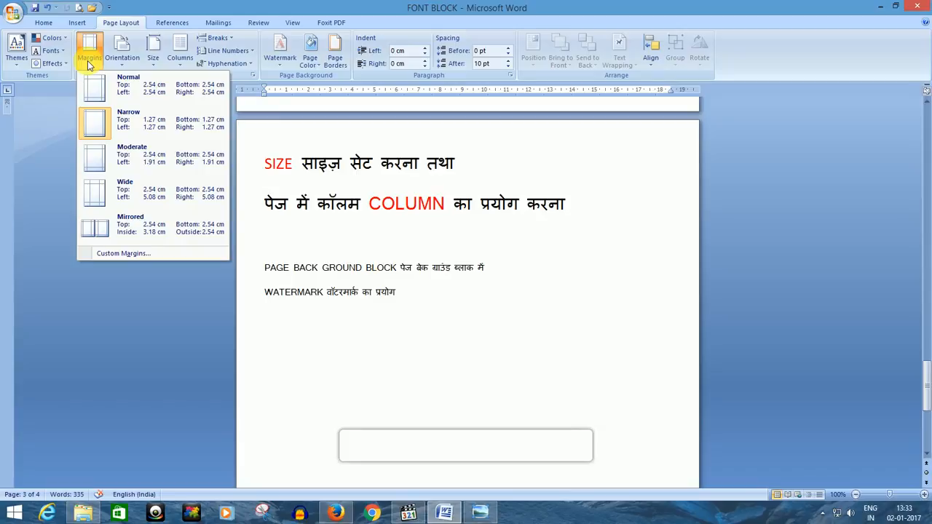
{"action": "left_click", "coordinate": [122, 189]}
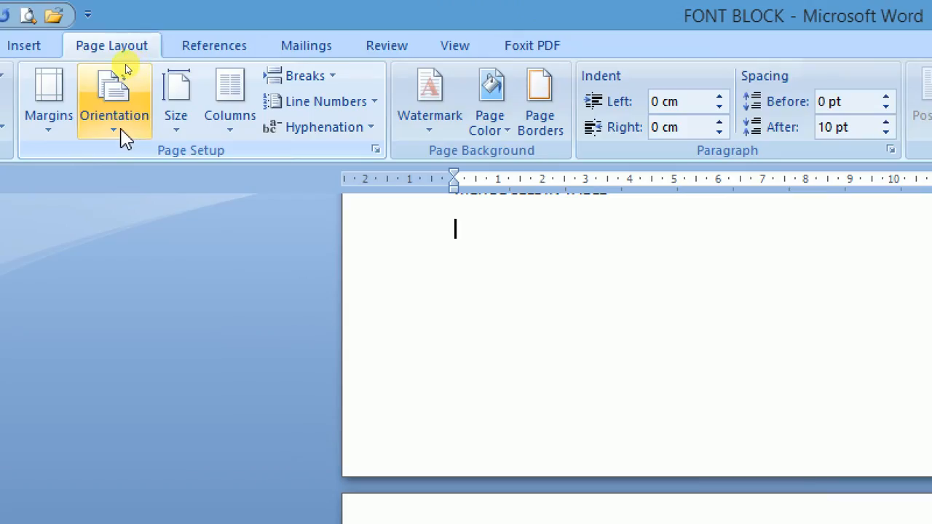
Step: Change the page orientation to landscape, check the pages, and return the orientation to portrait
{"action": "left_click", "coordinate": [125, 65]}
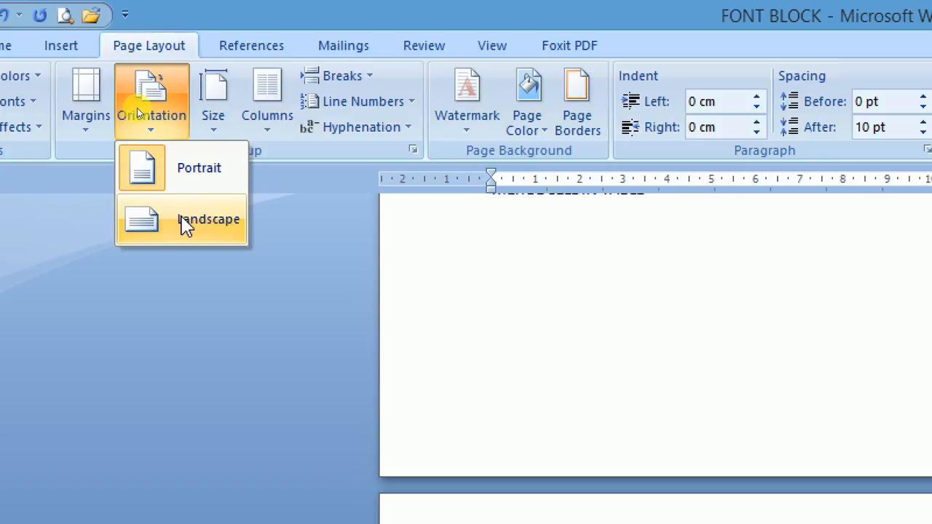
{"action": "left_click", "coordinate": [182, 219]}
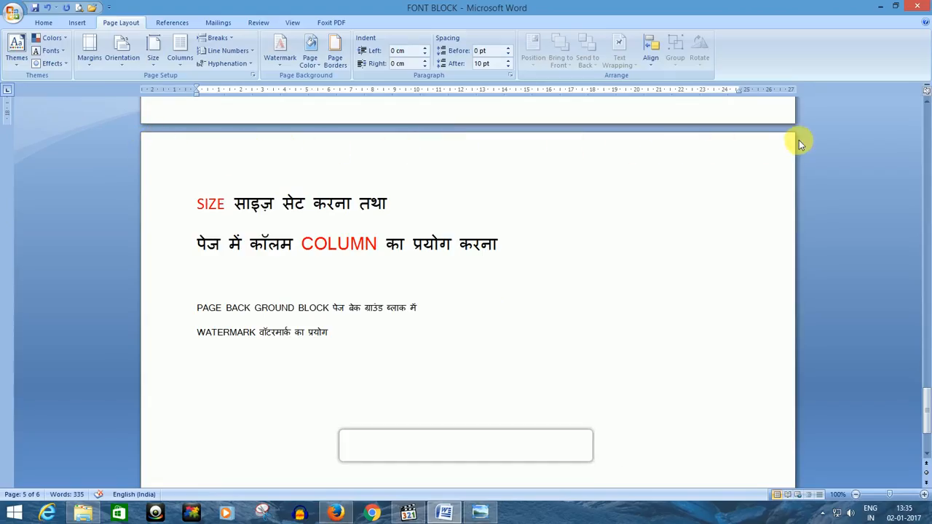
{"action": "scroll", "coordinate": [408, 188], "scroll_direction": "down", "scroll_amount": 4}
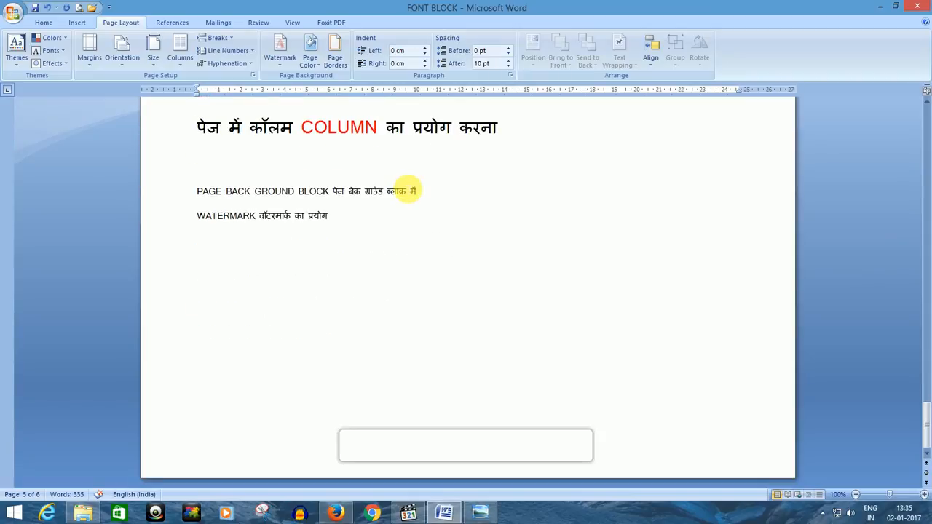
{"action": "scroll", "coordinate": [407, 188], "scroll_direction": "up", "scroll_amount": 2}
{"action": "scroll", "coordinate": [406, 190], "scroll_direction": "up", "scroll_amount": 2}
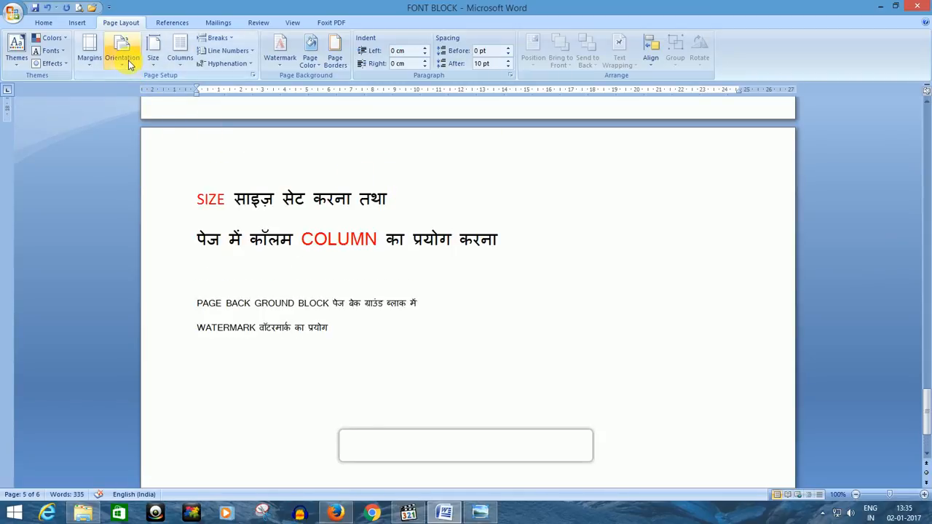
{"action": "left_click", "coordinate": [128, 60]}
{"action": "left_click", "coordinate": [140, 83]}
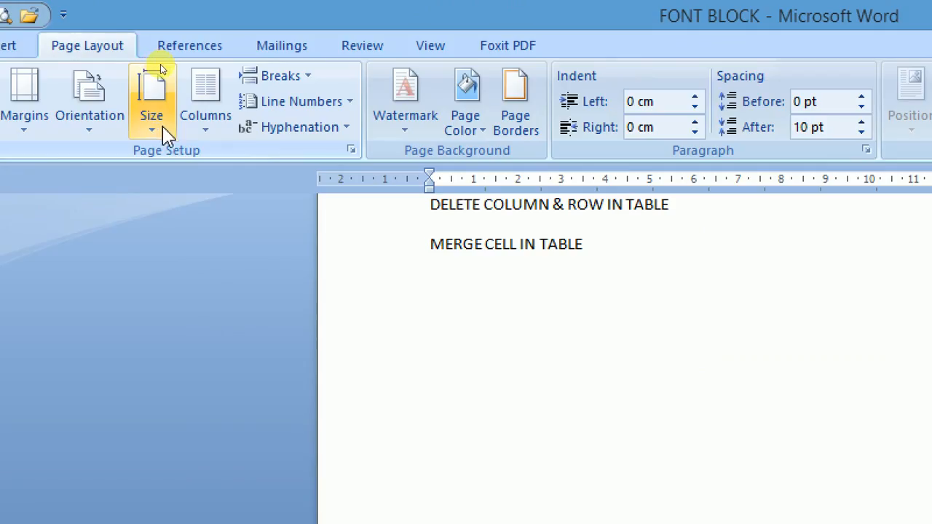
Step: Browse the paper sizes available for the document's pages
{"action": "left_click", "coordinate": [156, 130]}
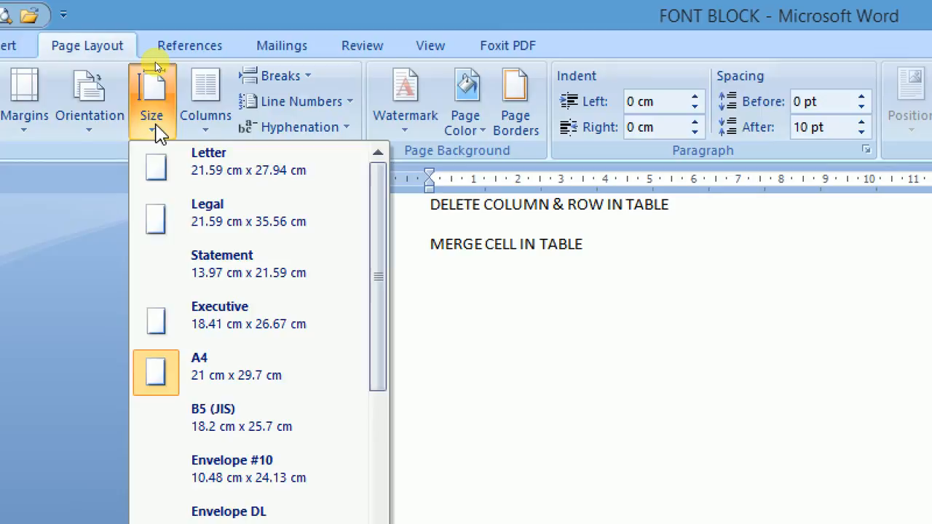
{"action": "scroll", "coordinate": [180, 253], "scroll_direction": "down", "scroll_amount": 3}
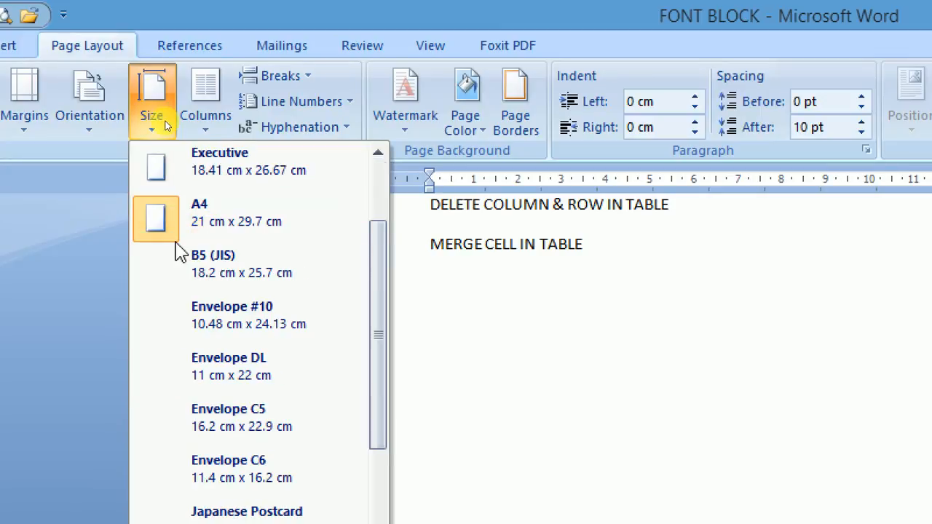
{"action": "scroll", "coordinate": [180, 254], "scroll_direction": "up", "scroll_amount": 3}
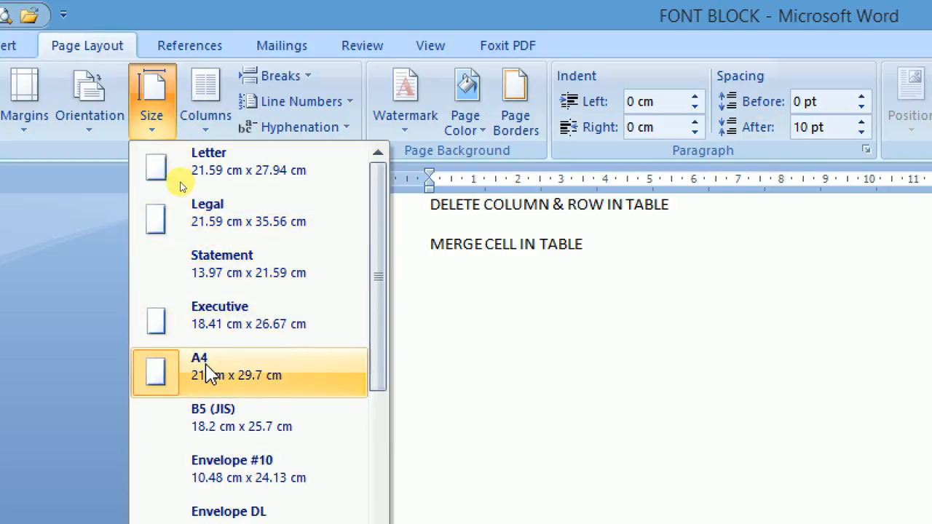
{"action": "scroll", "coordinate": [204, 373], "scroll_direction": "down", "scroll_amount": 2}
{"action": "scroll", "coordinate": [207, 373], "scroll_direction": "down", "scroll_amount": 2}
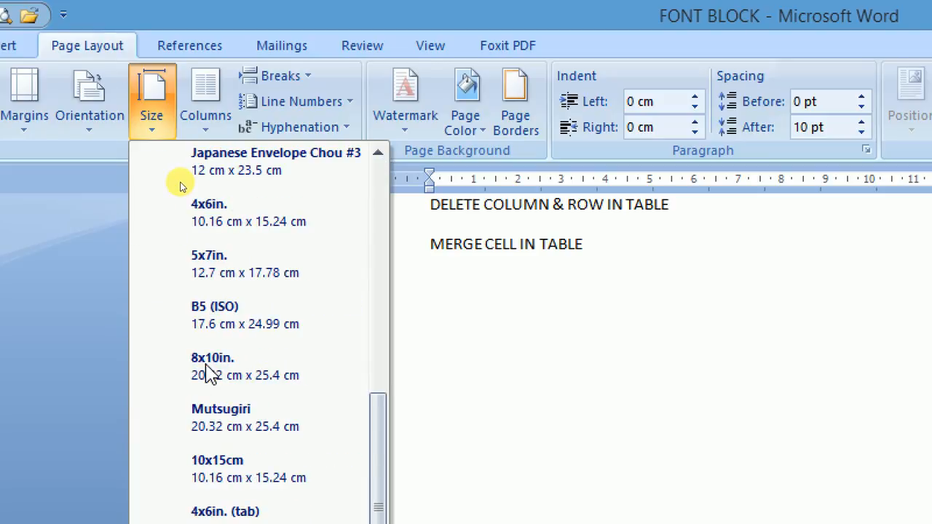
{"action": "scroll", "coordinate": [206, 371], "scroll_direction": "up", "scroll_amount": 4}
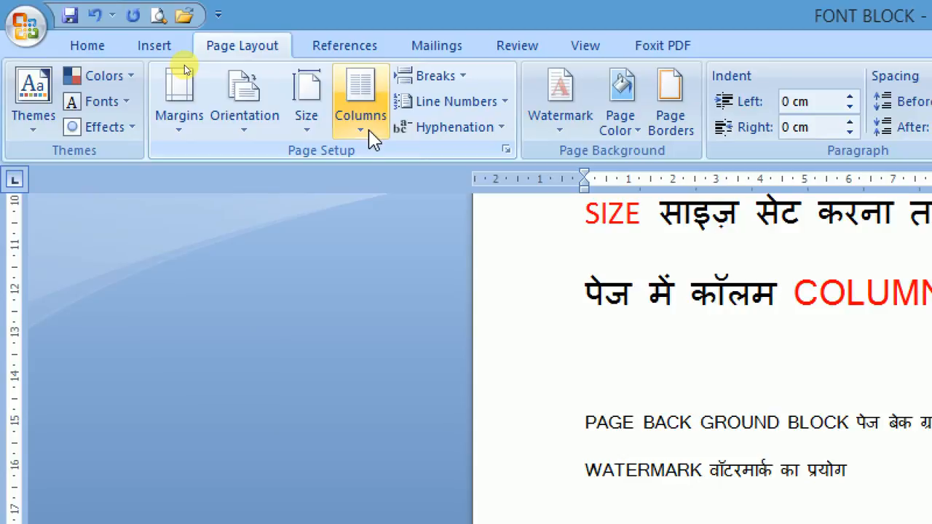
Step: Arrange the document text in two columns using the Two preset
{"action": "left_click", "coordinate": [373, 140]}
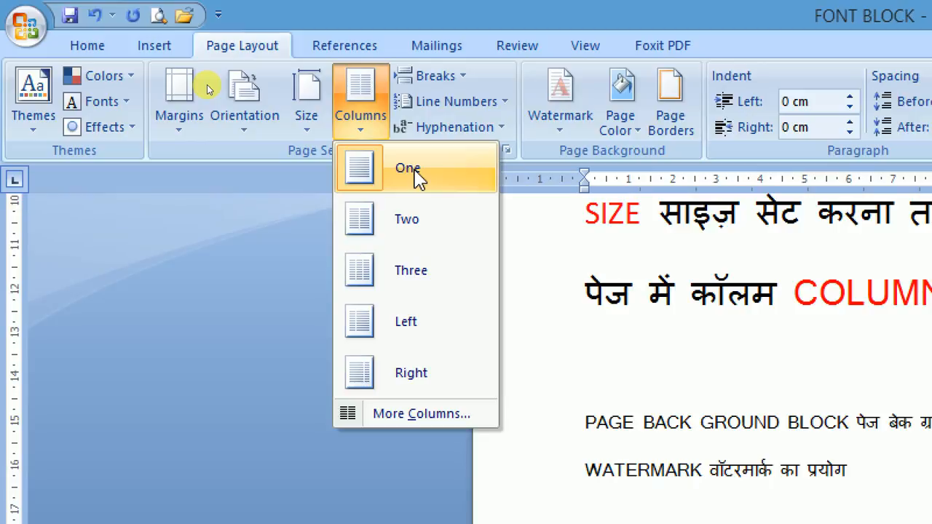
{"action": "left_click", "coordinate": [409, 233]}
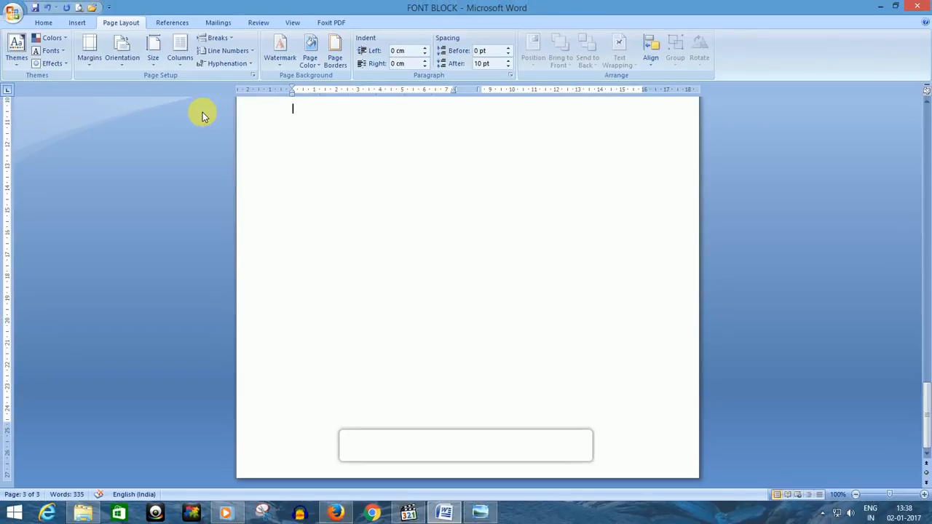
{"action": "scroll", "coordinate": [554, 181], "scroll_direction": "up", "scroll_amount": 3}
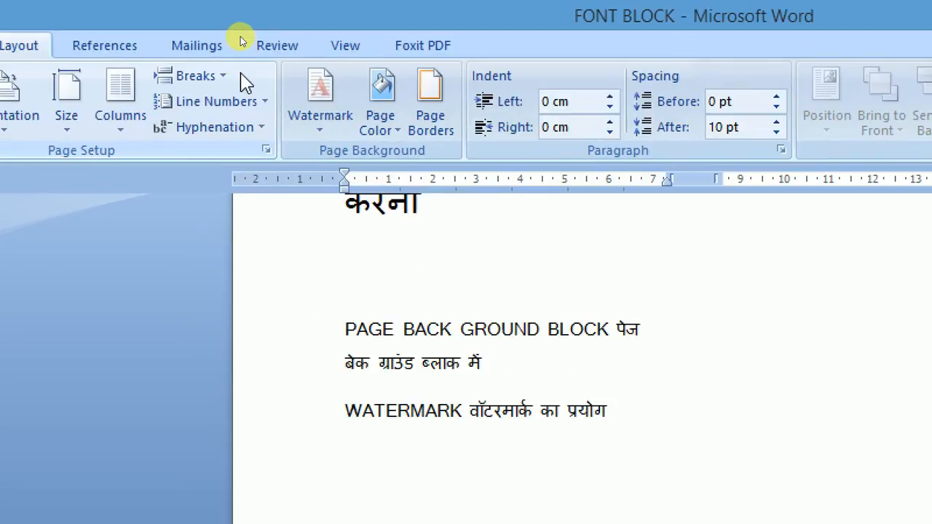
Step: Insert a column break at the cursor, below the last line of text on the final page
{"action": "left_click", "coordinate": [210, 77]}
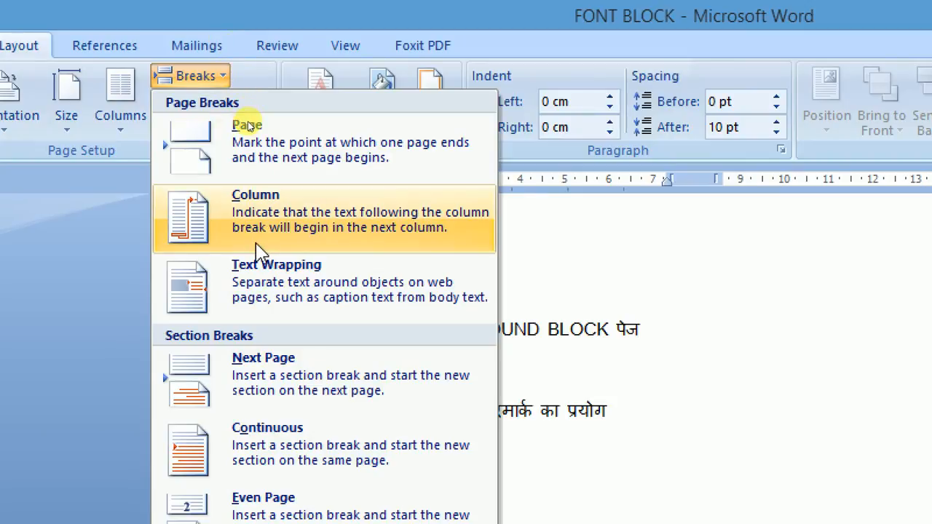
{"action": "left_click", "coordinate": [266, 227]}
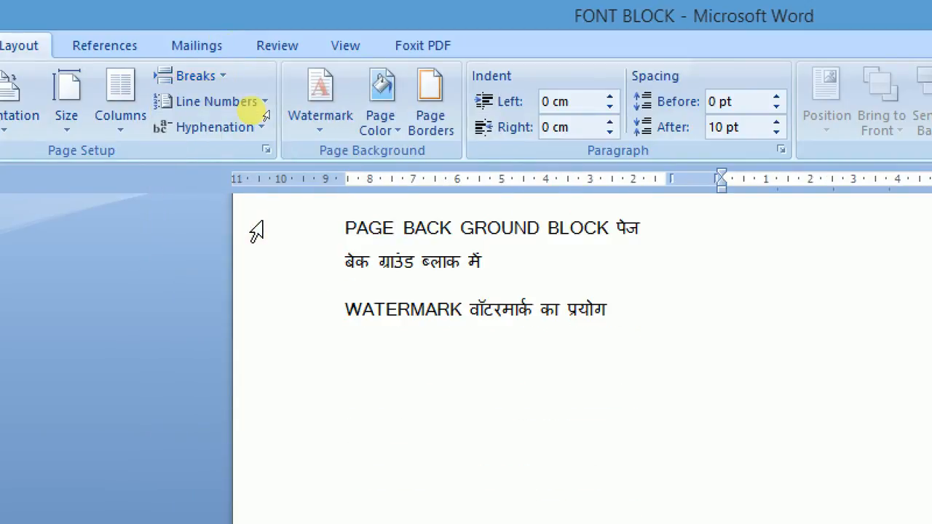
{"action": "scroll", "coordinate": [262, 222], "scroll_direction": "up", "scroll_amount": 2}
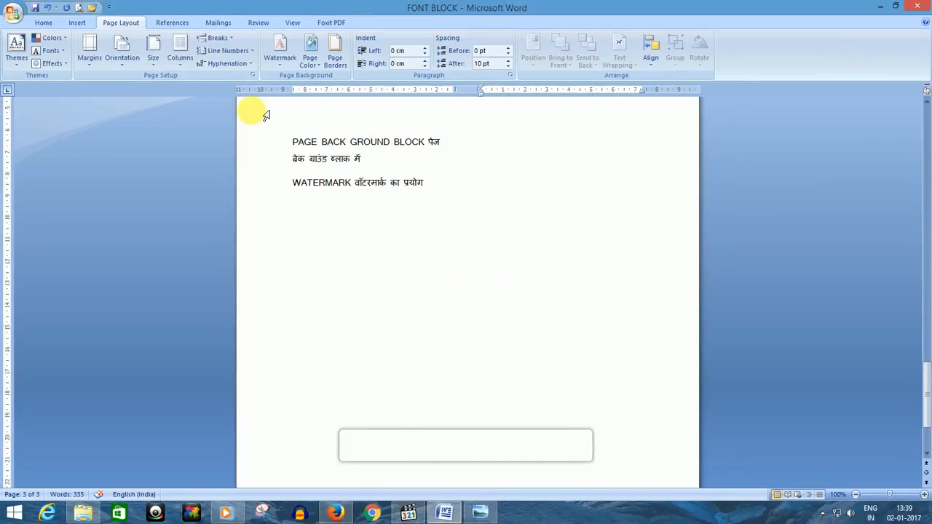
Step: Examine how the text flows through the two columns across the document's pages
{"action": "scroll", "coordinate": [679, 262], "scroll_direction": "up", "scroll_amount": 10}
{"action": "scroll", "coordinate": [679, 262], "scroll_direction": "up", "scroll_amount": 7}
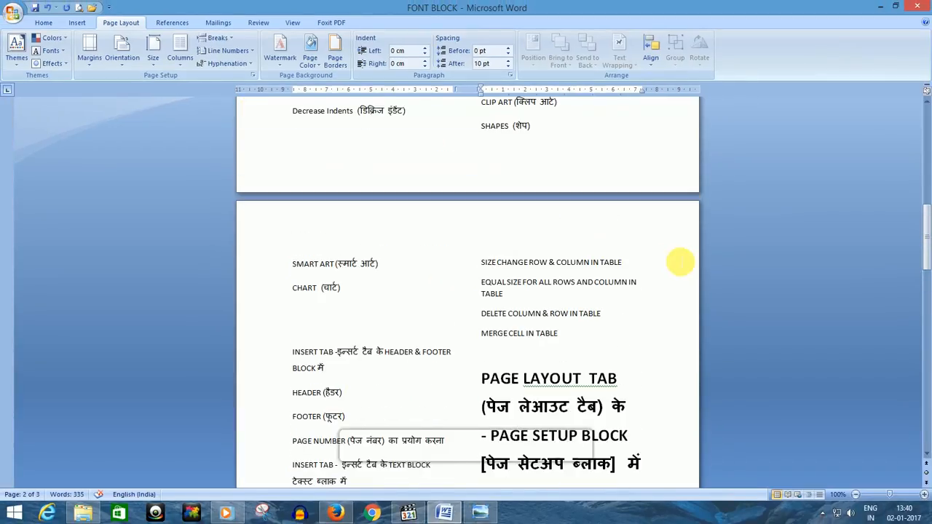
{"action": "scroll", "coordinate": [605, 269], "scroll_direction": "down", "scroll_amount": 5}
{"action": "scroll", "coordinate": [587, 271], "scroll_direction": "up", "scroll_amount": 2}
{"action": "scroll", "coordinate": [587, 273], "scroll_direction": "down", "scroll_amount": 13}
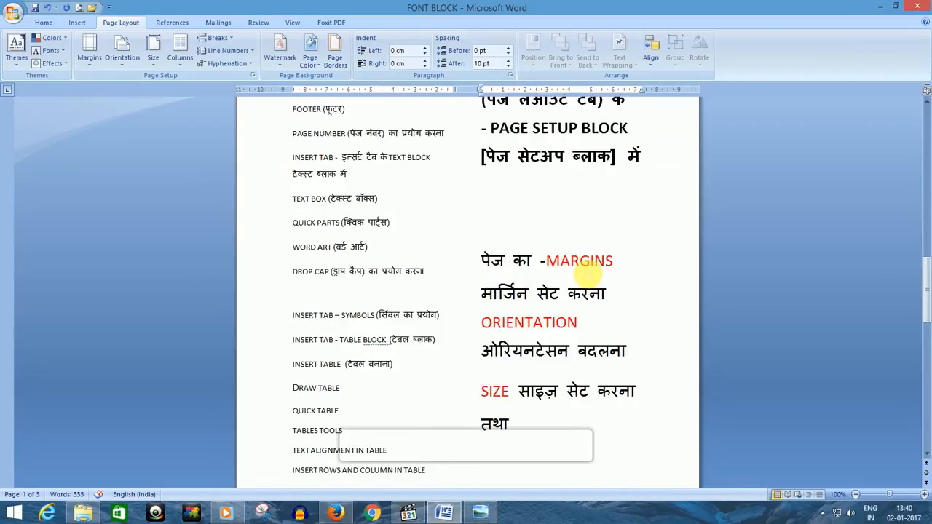
{"action": "scroll", "coordinate": [587, 274], "scroll_direction": "down", "scroll_amount": 4}
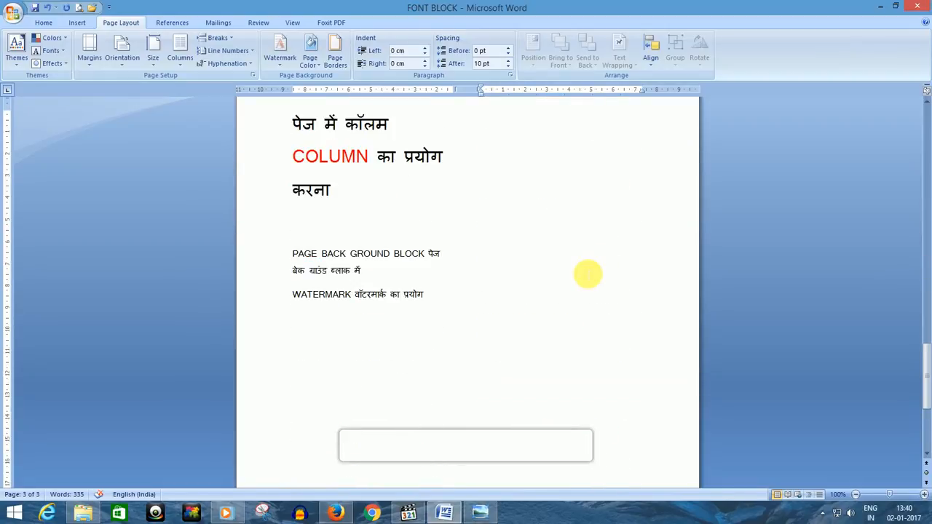
{"action": "scroll", "coordinate": [587, 275], "scroll_direction": "up", "scroll_amount": 8}
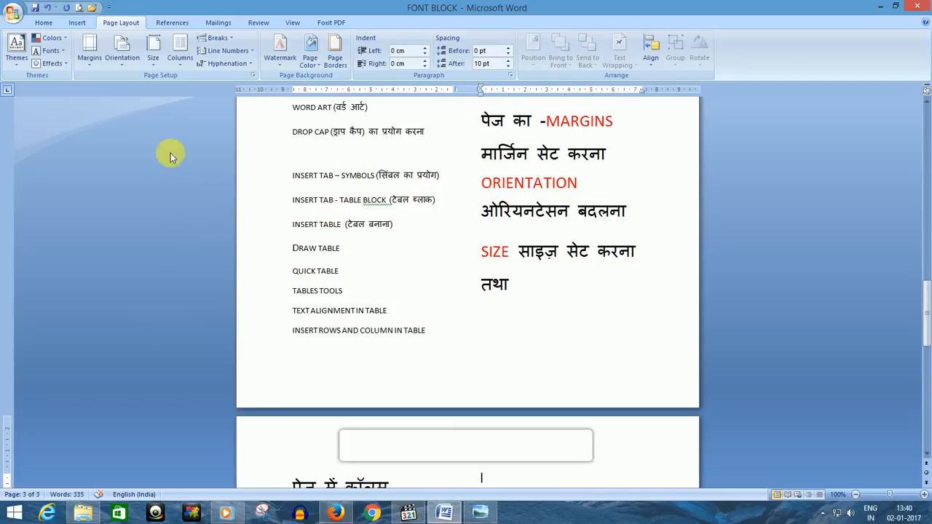
Step: Add a dividing line between the two columns throughout the whole document
{"action": "left_click", "coordinate": [181, 64]}
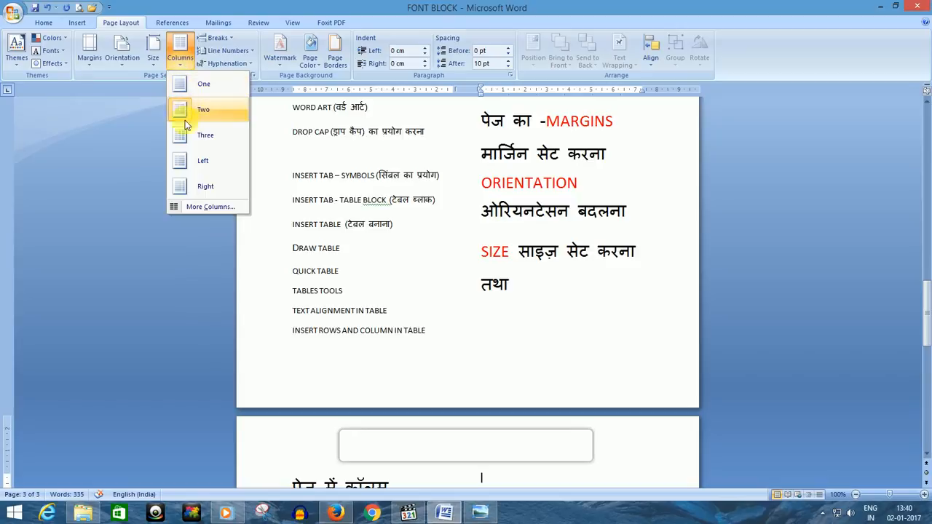
{"action": "left_click", "coordinate": [194, 208]}
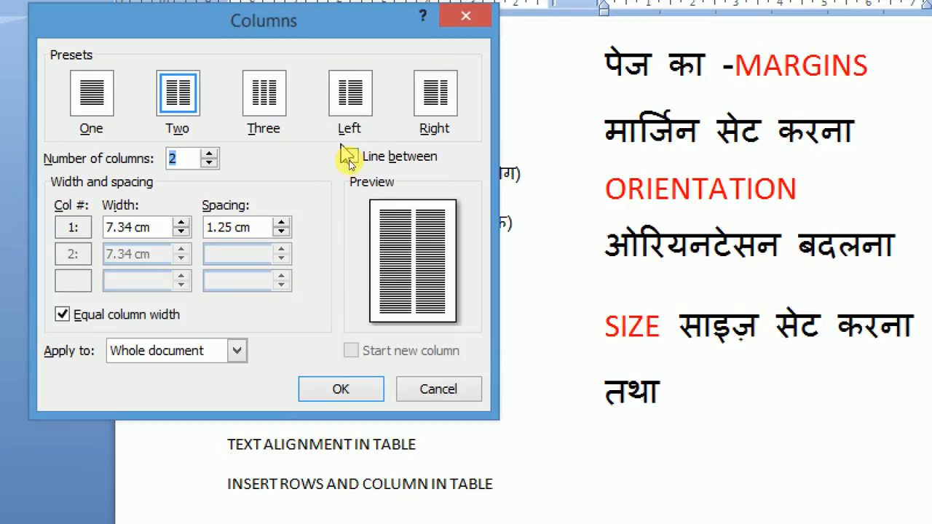
{"action": "left_click", "coordinate": [351, 159]}
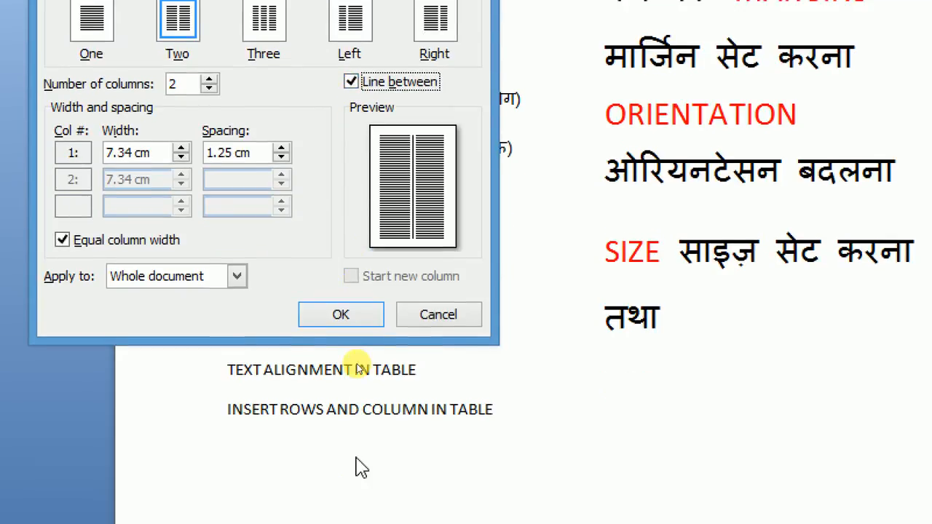
{"action": "left_click", "coordinate": [334, 291]}
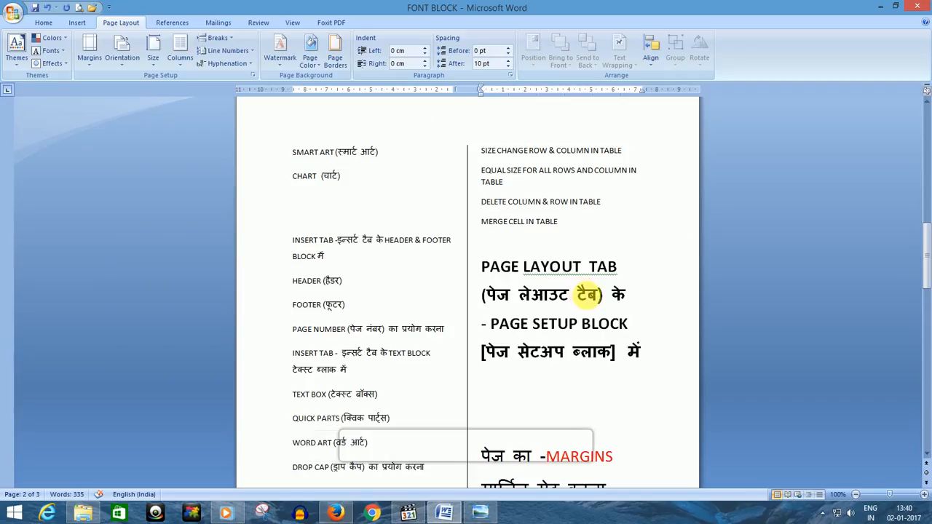
{"action": "scroll", "coordinate": [587, 295], "scroll_direction": "down", "scroll_amount": 8}
{"action": "scroll", "coordinate": [547, 204], "scroll_direction": "up", "scroll_amount": 9}
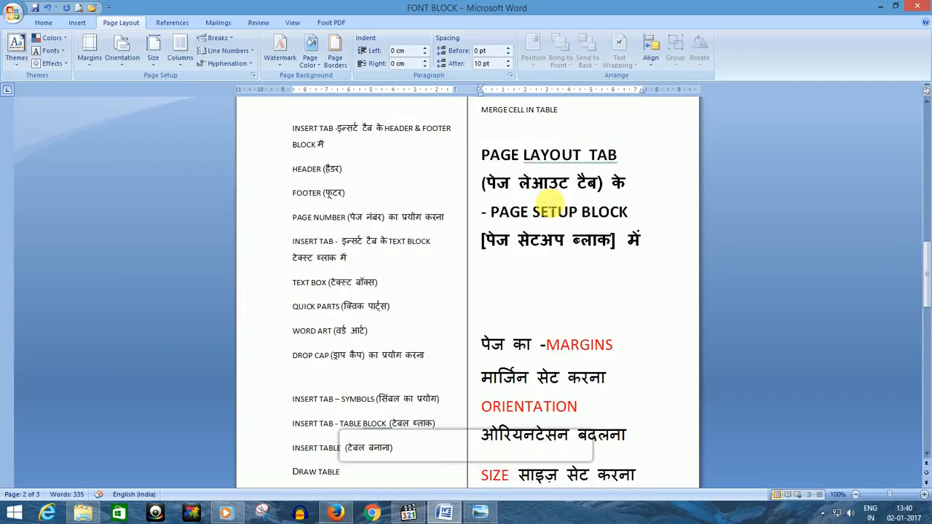
Step: Change the document's column layout to the Three preset
{"action": "left_click", "coordinate": [183, 58]}
{"action": "left_click", "coordinate": [184, 135]}
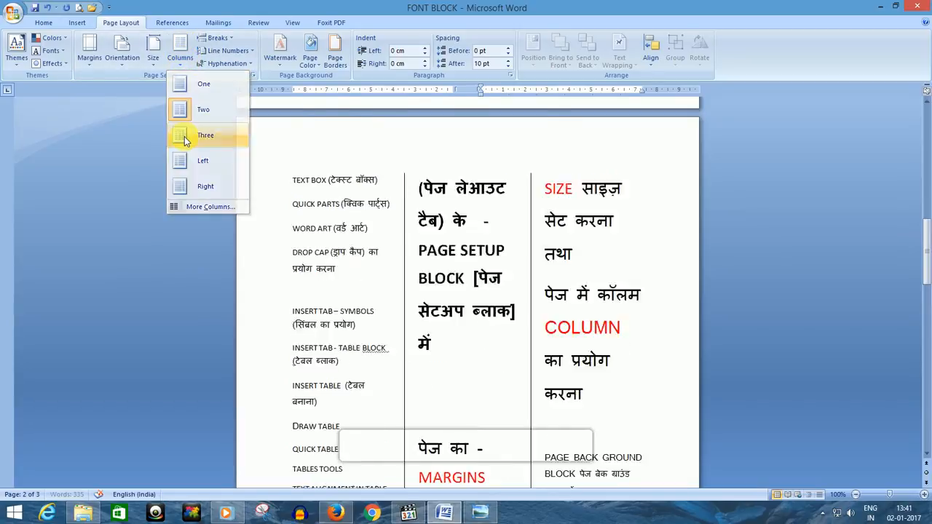
Step: Examine the three-column text flow and the dividing lines across the document's pages
{"action": "scroll", "coordinate": [194, 146], "scroll_direction": "down", "scroll_amount": 8}
{"action": "scroll", "coordinate": [524, 302], "scroll_direction": "up", "scroll_amount": 6}
{"action": "scroll", "coordinate": [524, 304], "scroll_direction": "up", "scroll_amount": 5}
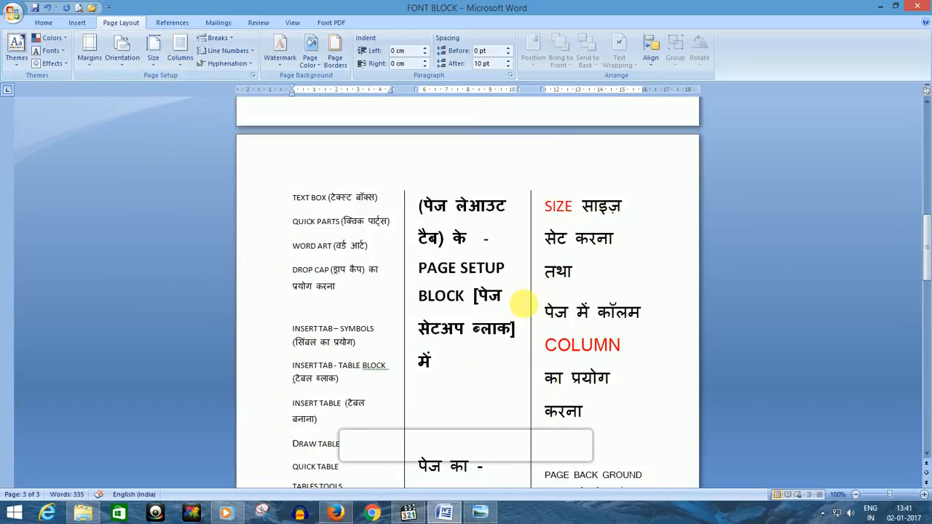
{"action": "scroll", "coordinate": [524, 304], "scroll_direction": "down", "scroll_amount": 6}
{"action": "scroll", "coordinate": [525, 304], "scroll_direction": "down", "scroll_amount": 7}
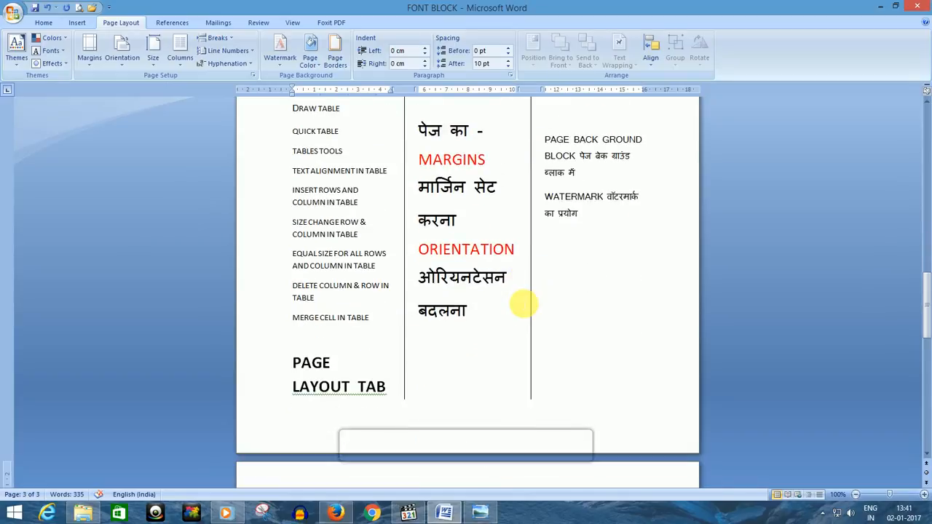
{"action": "scroll", "coordinate": [524, 304], "scroll_direction": "up", "scroll_amount": 6}
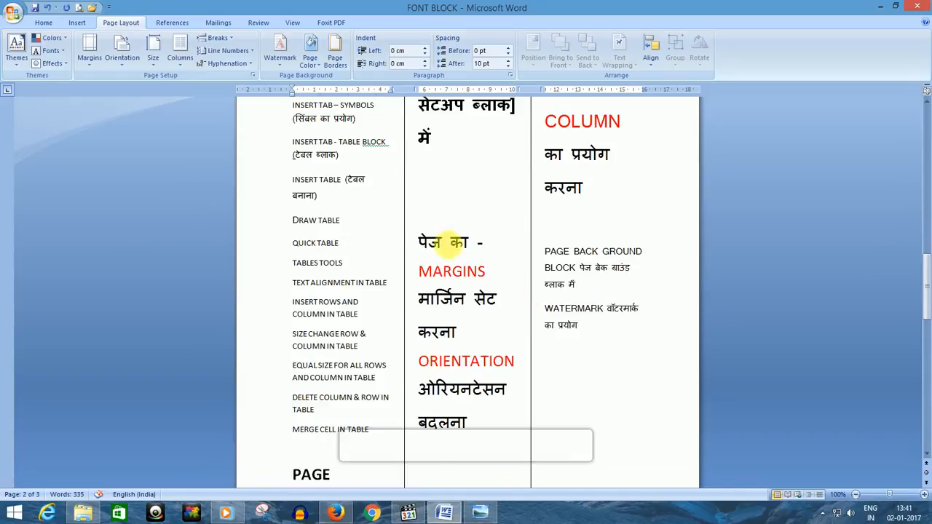
{"action": "scroll", "coordinate": [449, 243], "scroll_direction": "up", "scroll_amount": 8}
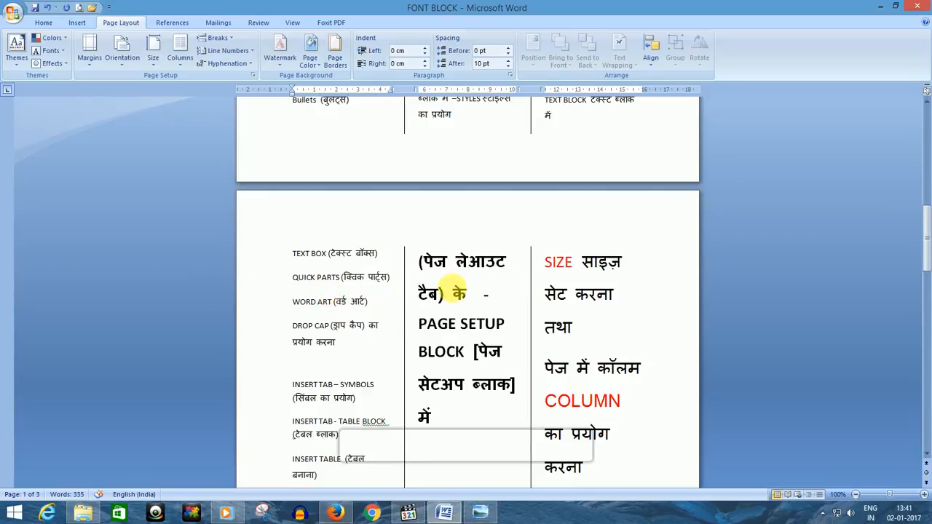
{"action": "scroll", "coordinate": [458, 293], "scroll_direction": "down", "scroll_amount": 5}
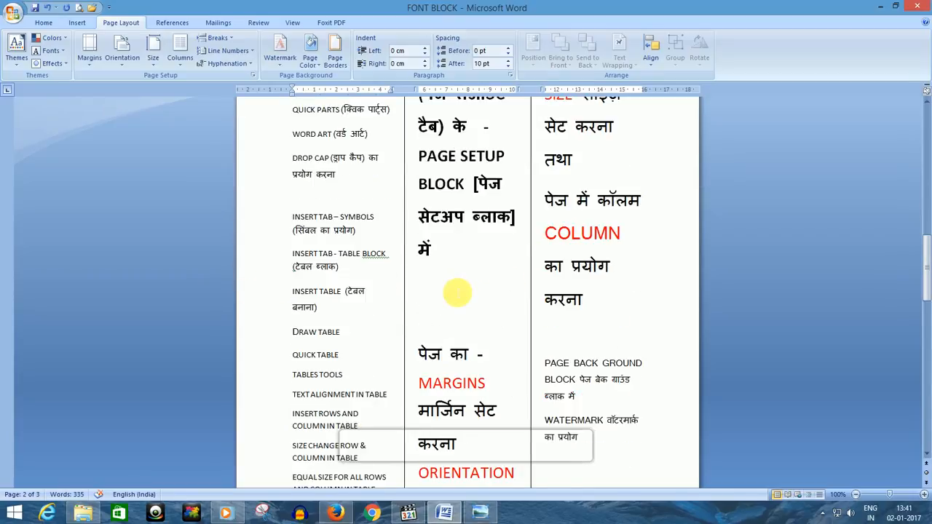
{"action": "scroll", "coordinate": [457, 293], "scroll_direction": "down", "scroll_amount": 9}
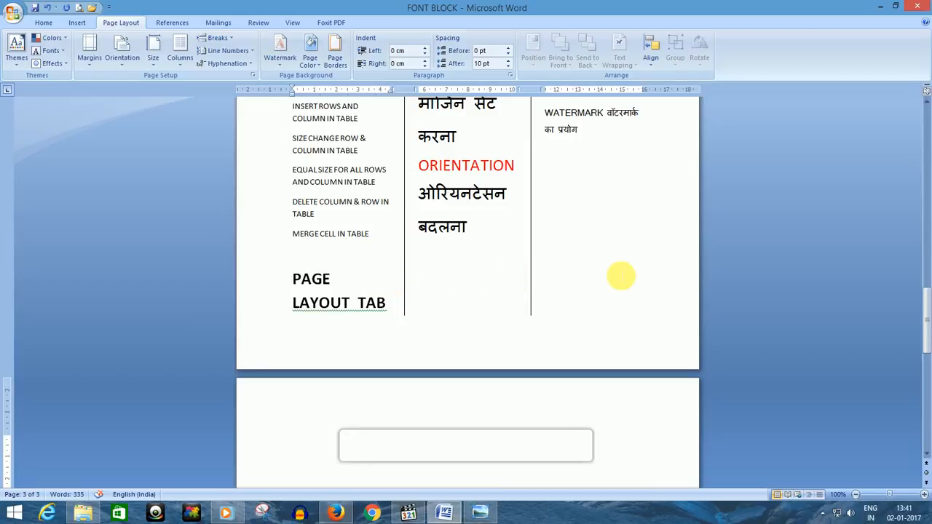
Step: Reapply the Three column preset with a line between the columns to the whole document
{"action": "scroll", "coordinate": [621, 276], "scroll_direction": "down", "scroll_amount": 3}
{"action": "scroll", "coordinate": [621, 276], "scroll_direction": "down", "scroll_amount": 3}
{"action": "key", "text": "alt+shift"}
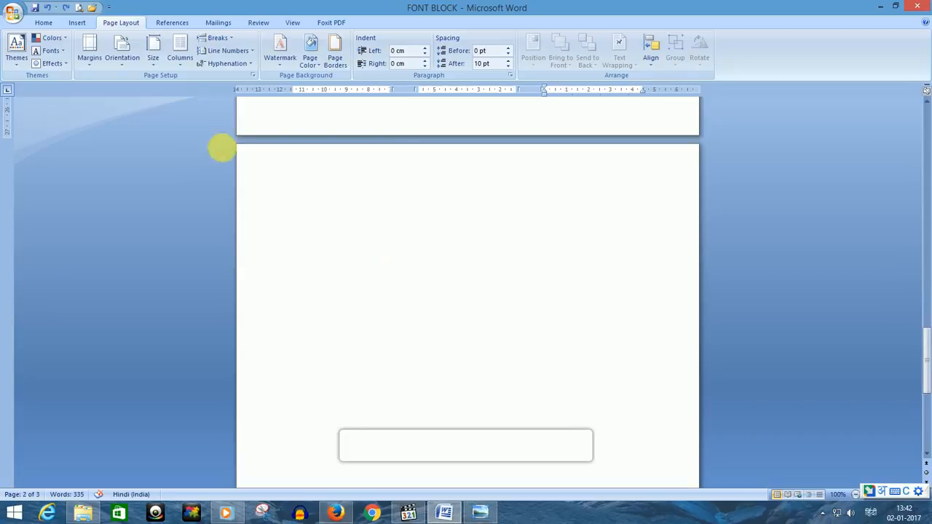
{"action": "left_click", "coordinate": [184, 63]}
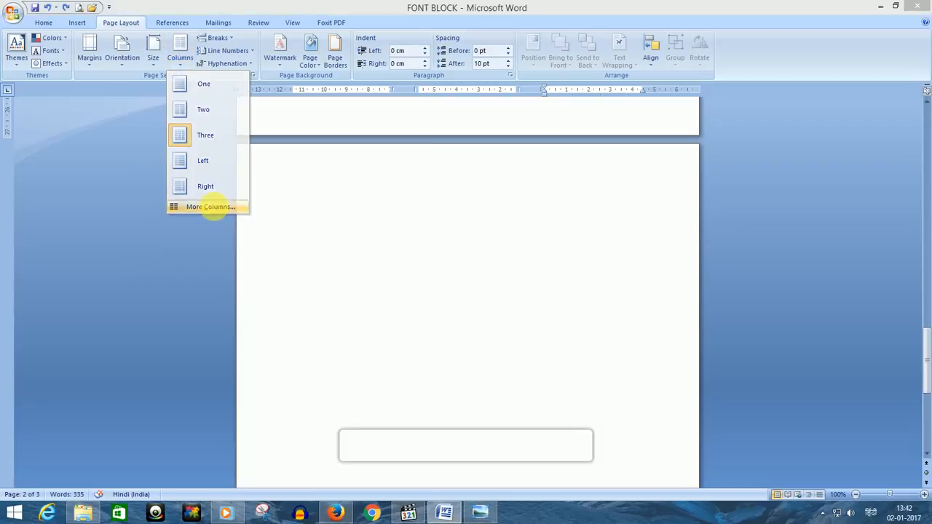
{"action": "left_click", "coordinate": [214, 210]}
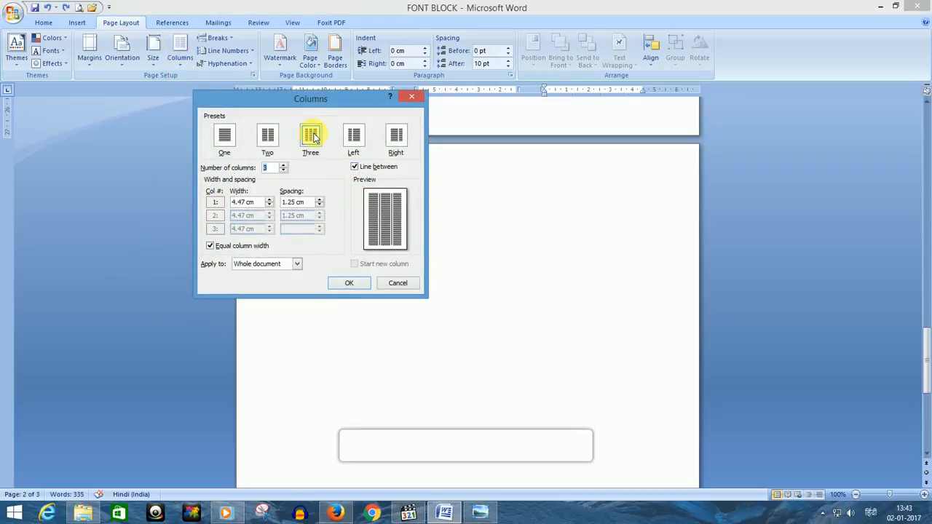
{"action": "left_click", "coordinate": [345, 284]}
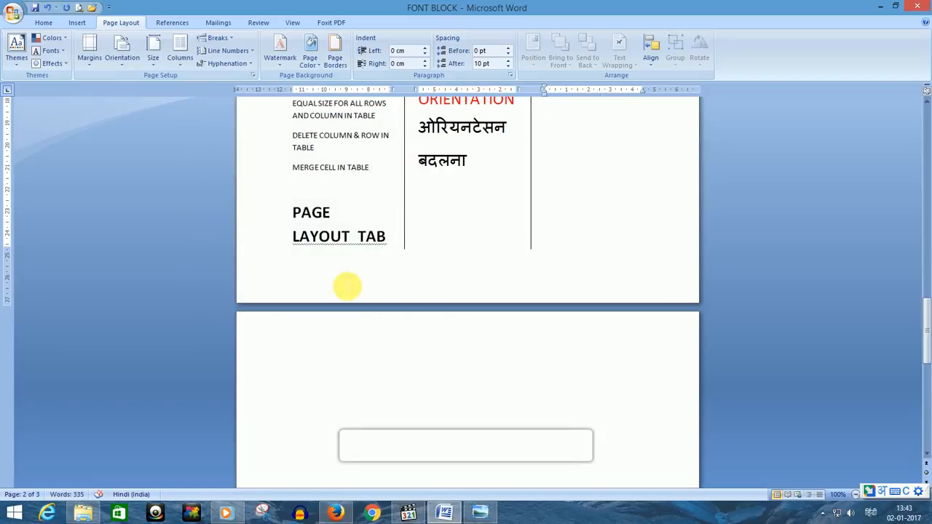
Step: Enter APPLE in Latin letters in the first column of the blank third page
{"action": "scroll", "coordinate": [357, 325], "scroll_direction": "down", "scroll_amount": 5}
{"action": "left_click", "coordinate": [315, 211]}
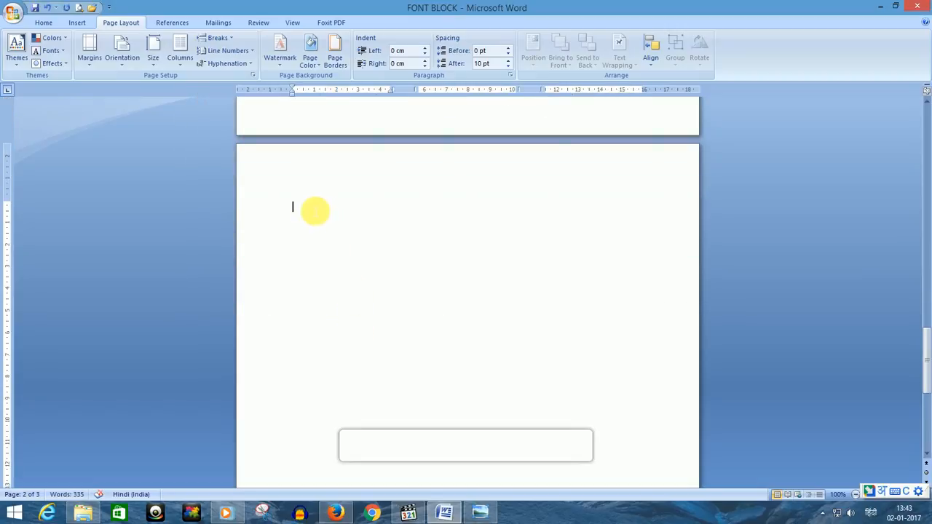
{"action": "type", "text": "APPLE"}
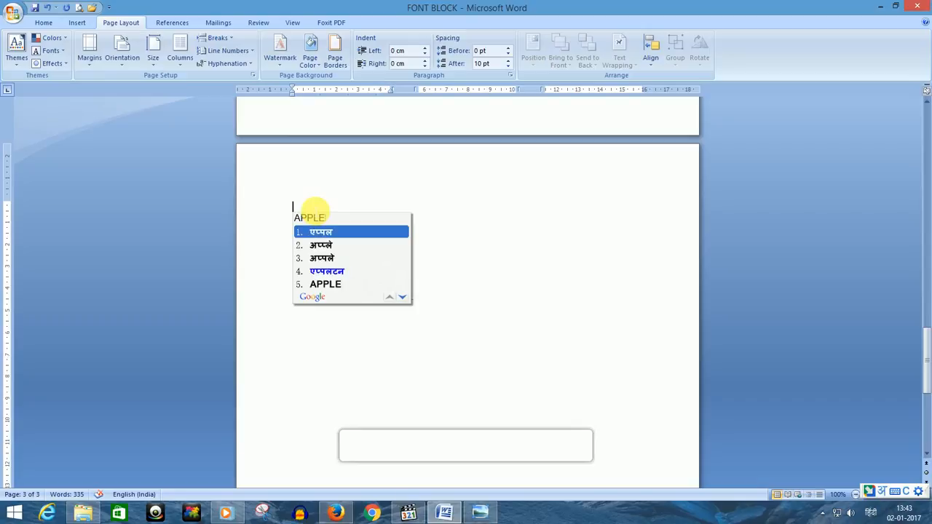
{"action": "left_click", "coordinate": [334, 288]}
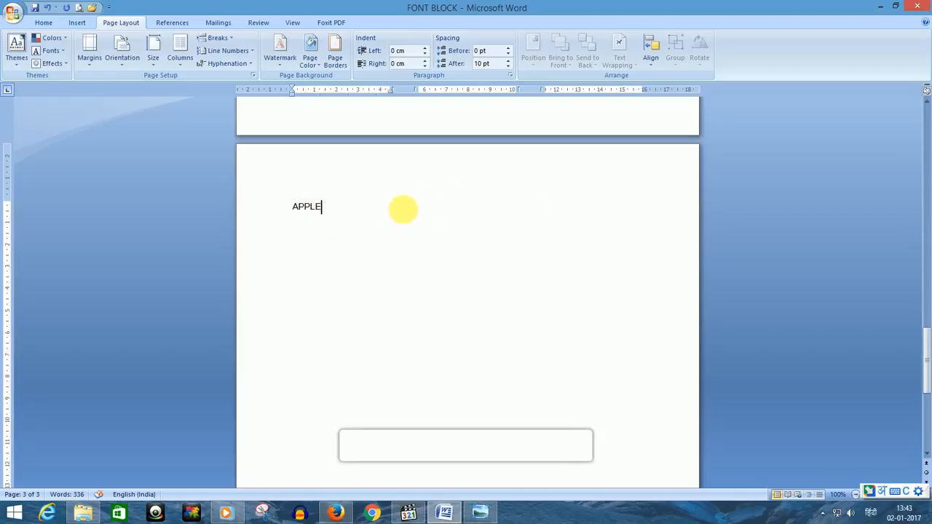
Step: Insert a column break after APPLE and enter the Hindi word एप्पल in the second column
{"action": "left_click", "coordinate": [231, 38]}
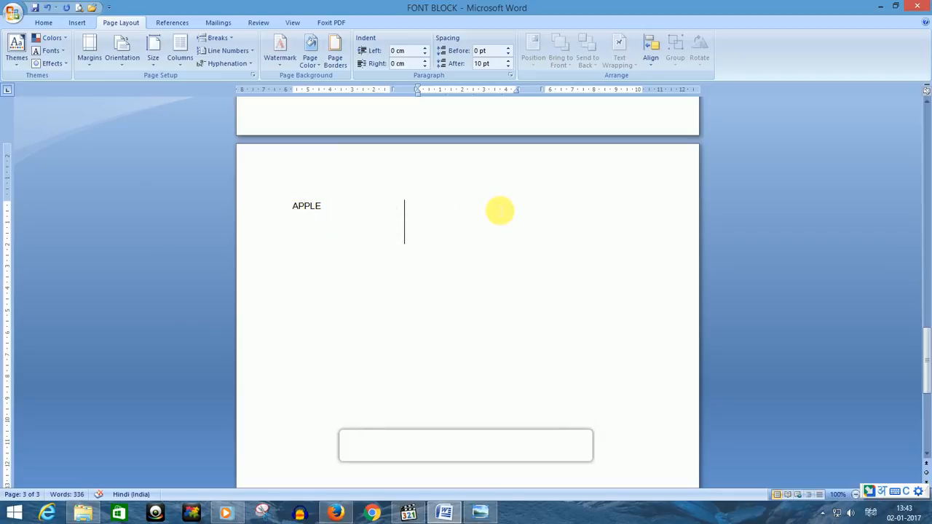
{"action": "type", "text": "APPLE"}
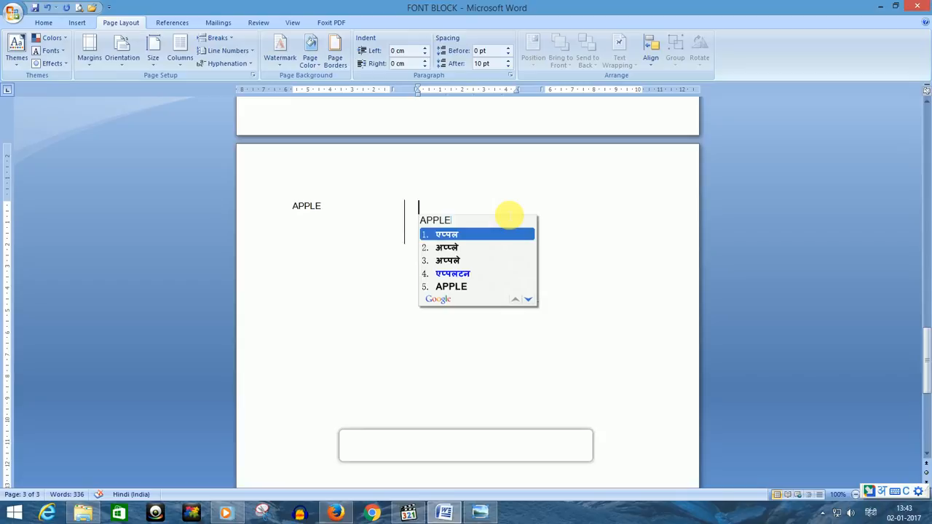
{"action": "left_click", "coordinate": [444, 234]}
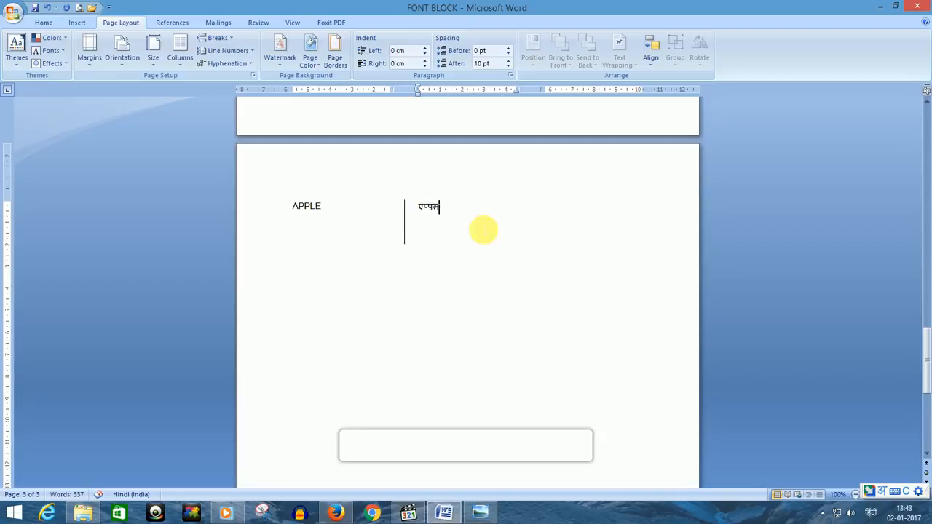
Step: Insert a column break after एप्पल and enter सेव in the third column
{"action": "left_click", "coordinate": [227, 43]}
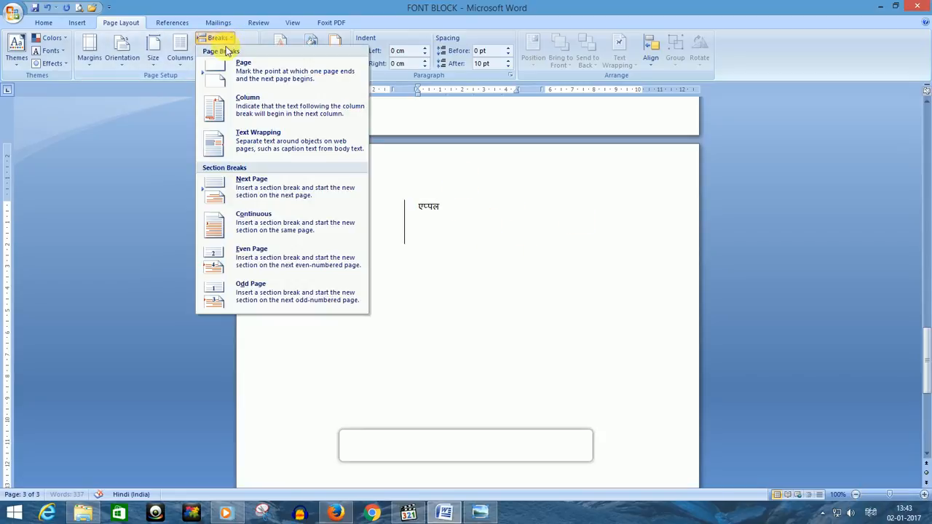
{"action": "left_click", "coordinate": [240, 110]}
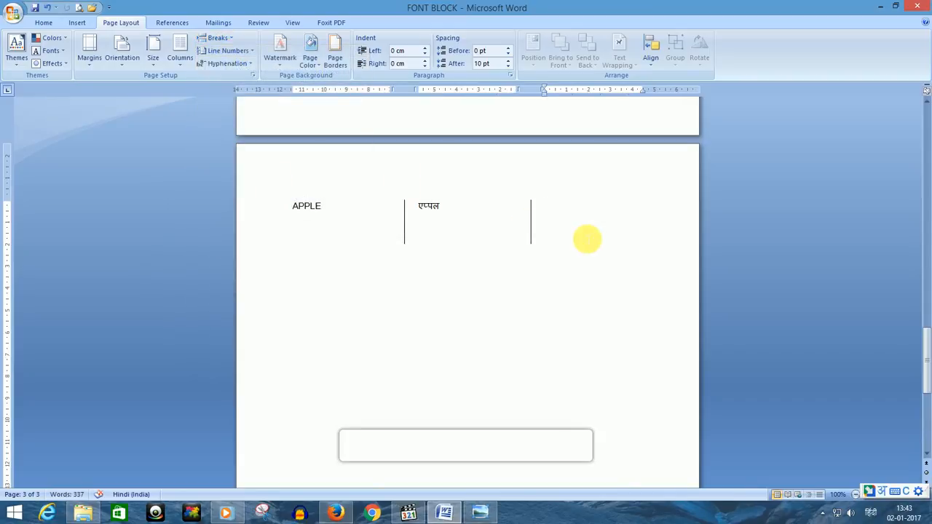
{"action": "type", "text": "S"}
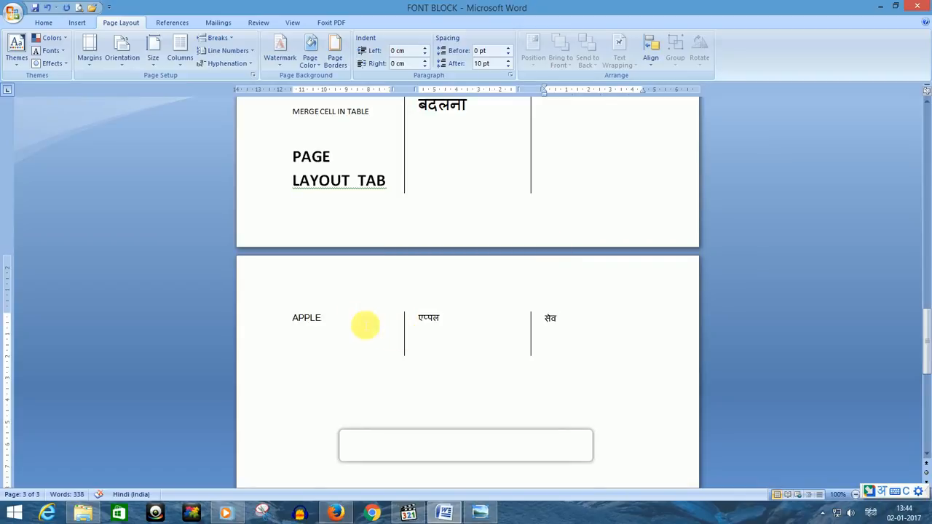
Step: Add a new line below APPLE in the first column and place the cursor after एप्पल
{"action": "left_click", "coordinate": [331, 322]}
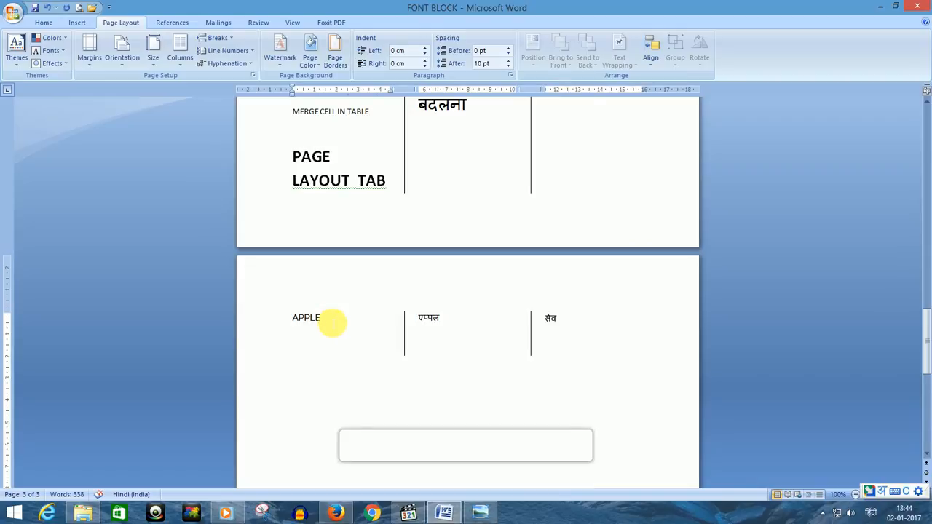
{"action": "key", "text": "Return"}
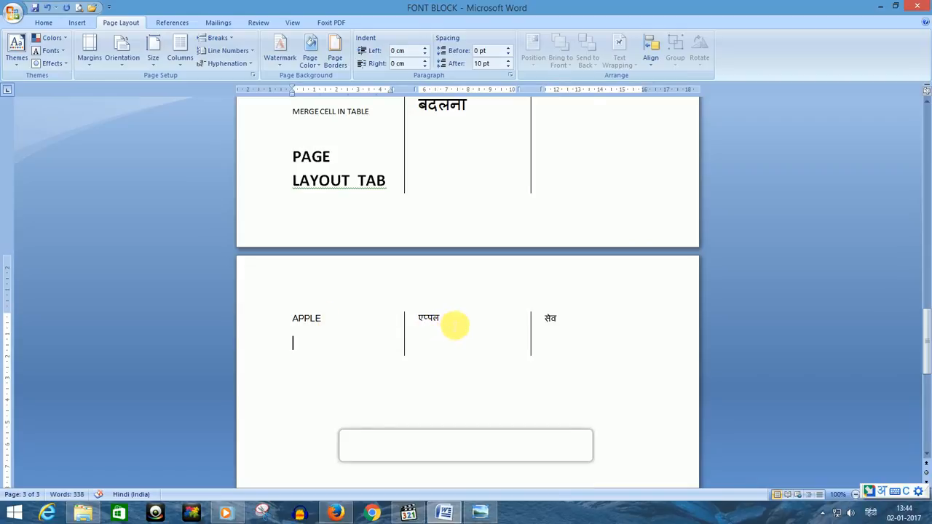
{"action": "left_click", "coordinate": [454, 325]}
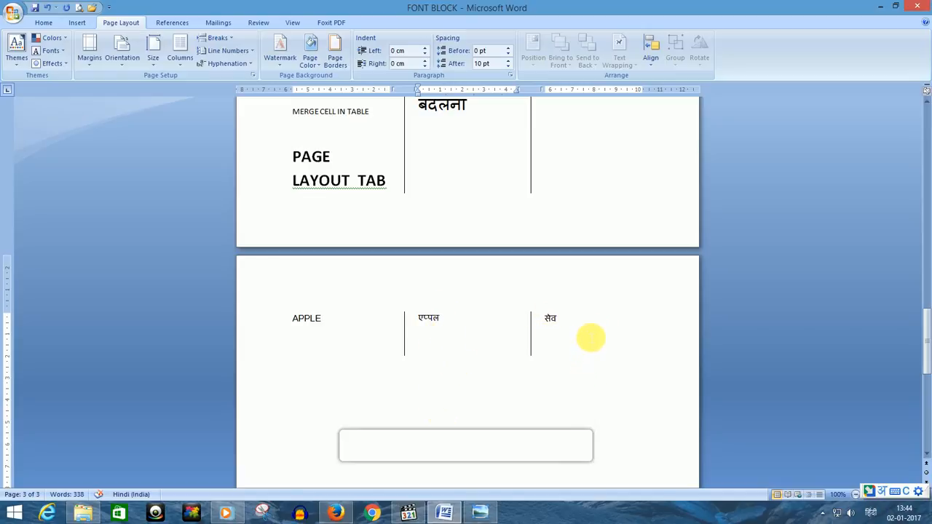
Step: Change the document's column layout to the One preset
{"action": "left_click", "coordinate": [178, 63]}
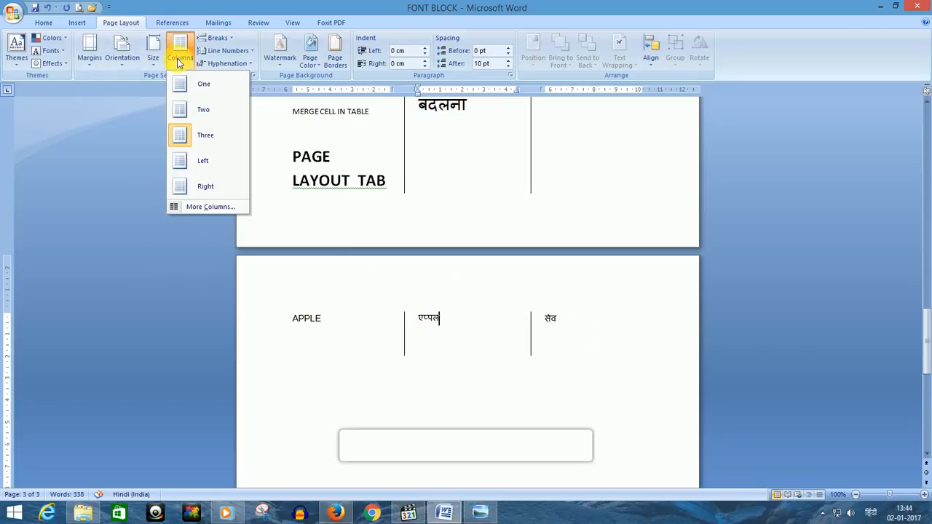
{"action": "left_click", "coordinate": [206, 89]}
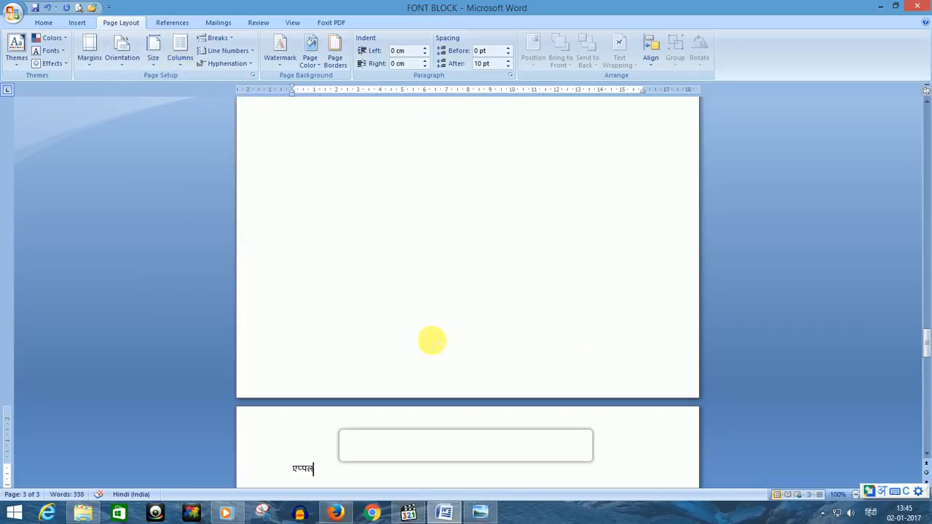
Step: Examine how the words separated by column breaks are distributed over the pages in the single-column layout
{"action": "scroll", "coordinate": [430, 339], "scroll_direction": "down", "scroll_amount": 10}
{"action": "scroll", "coordinate": [440, 347], "scroll_direction": "up", "scroll_amount": 15}
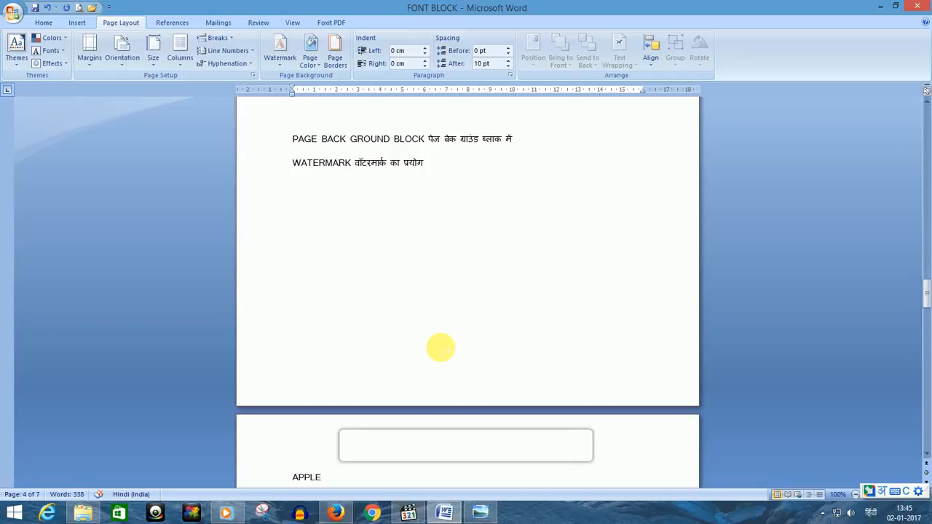
{"action": "scroll", "coordinate": [440, 348], "scroll_direction": "down", "scroll_amount": 3}
{"action": "scroll", "coordinate": [443, 349], "scroll_direction": "down", "scroll_amount": 3}
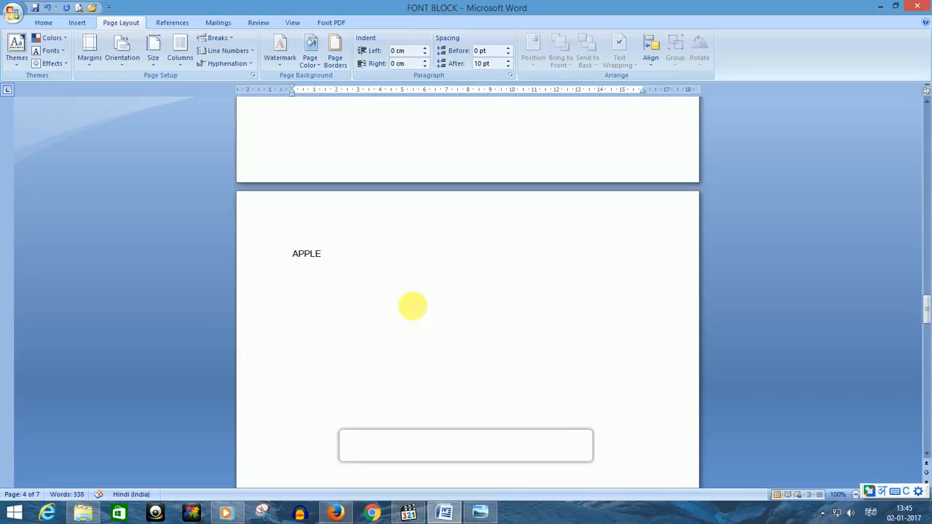
{"action": "scroll", "coordinate": [412, 306], "scroll_direction": "down", "scroll_amount": 1}
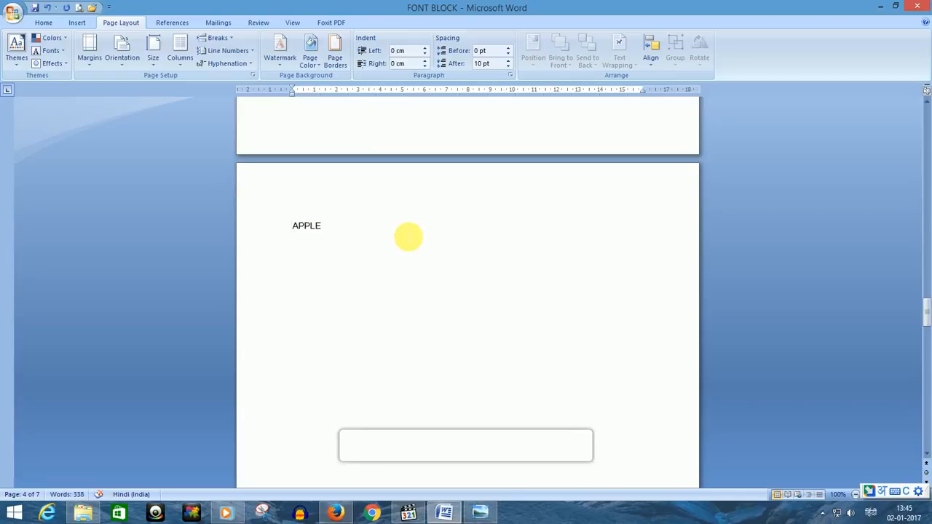
{"action": "scroll", "coordinate": [404, 232], "scroll_direction": "down", "scroll_amount": 20}
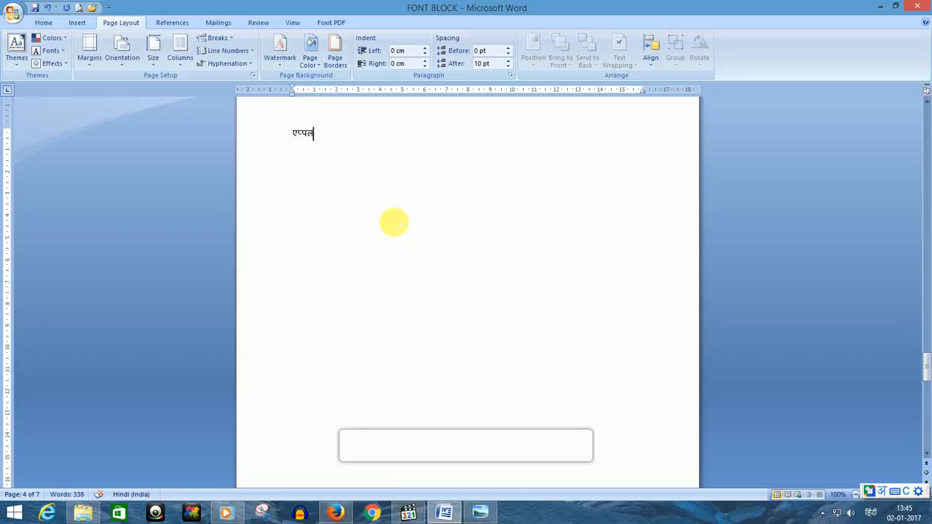
{"action": "scroll", "coordinate": [394, 222], "scroll_direction": "down", "scroll_amount": 13}
{"action": "scroll", "coordinate": [395, 224], "scroll_direction": "down", "scroll_amount": 6}
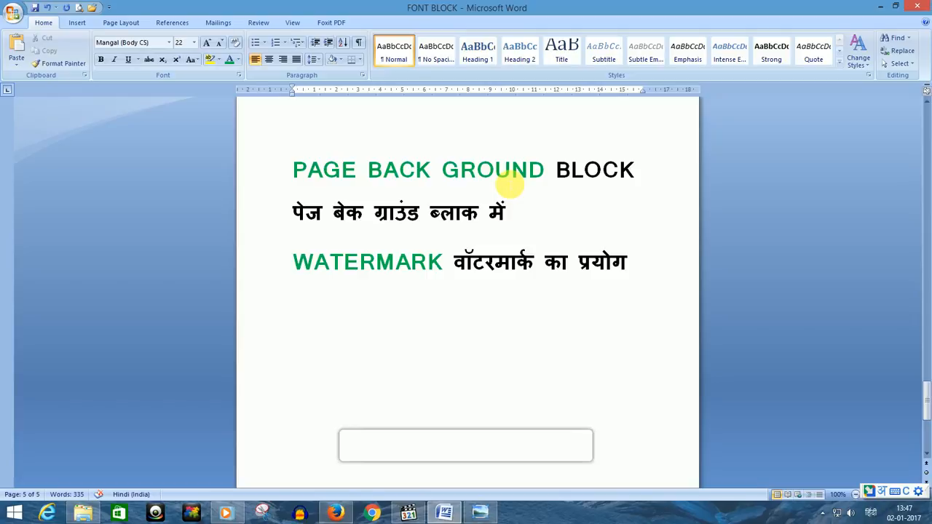
Step: Add the preset DO NOT COPY 1 watermark to the document
{"action": "left_click", "coordinate": [121, 23]}
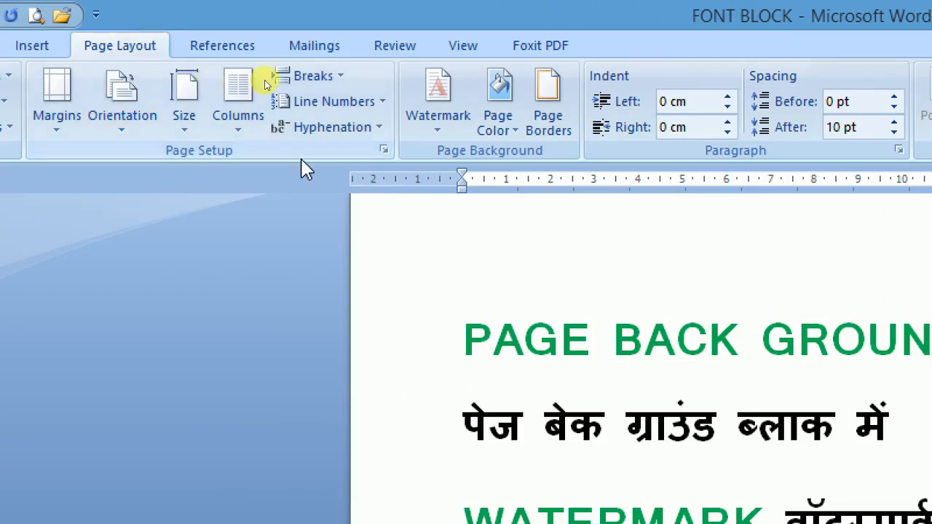
{"action": "left_click", "coordinate": [431, 113]}
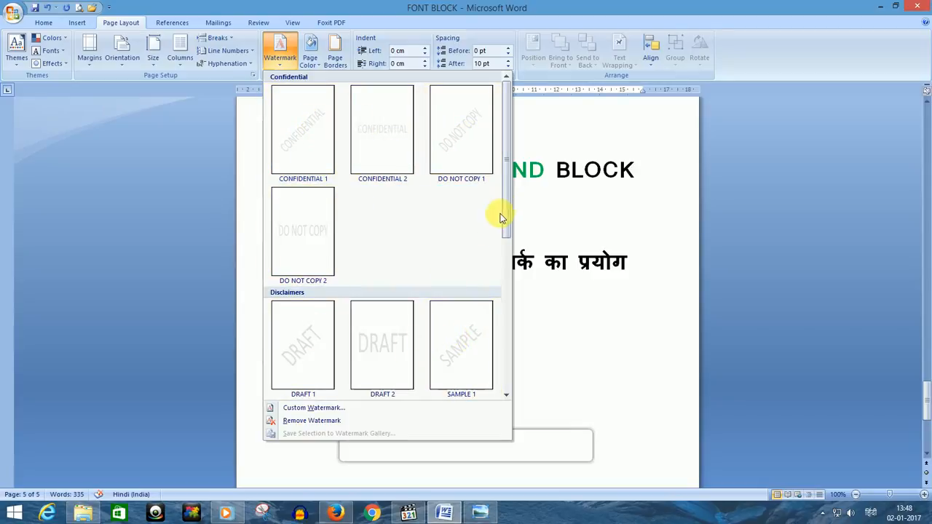
{"action": "mouse_move", "coordinate": [506, 208]}
{"action": "left_mouse_down"}
{"action": "mouse_move", "coordinate": [498, 369]}
{"action": "mouse_move", "coordinate": [509, 194]}
{"action": "left_mouse_up"}
{"action": "left_click", "coordinate": [459, 145]}
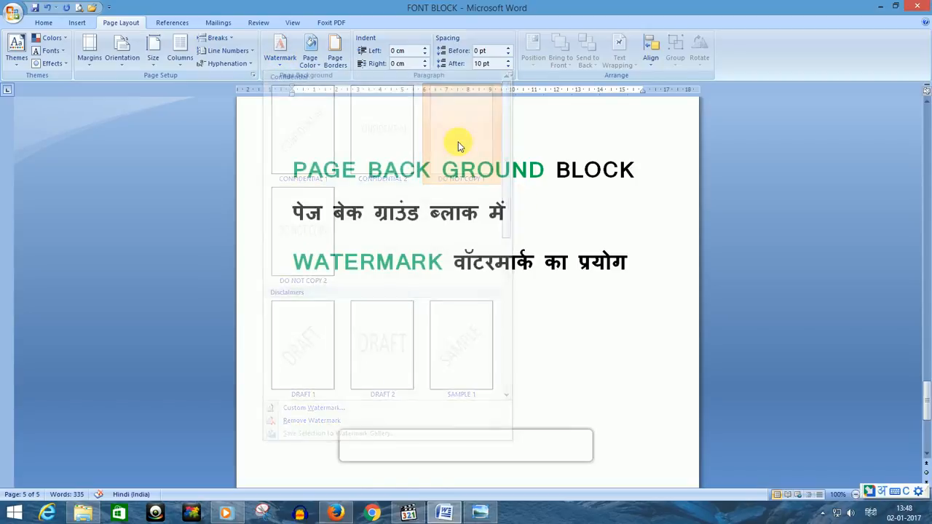
Step: Examine the diagonal DO NOT COPY watermark on the document's pages from the last to the first
{"action": "scroll", "coordinate": [462, 254], "scroll_direction": "down", "scroll_amount": 3}
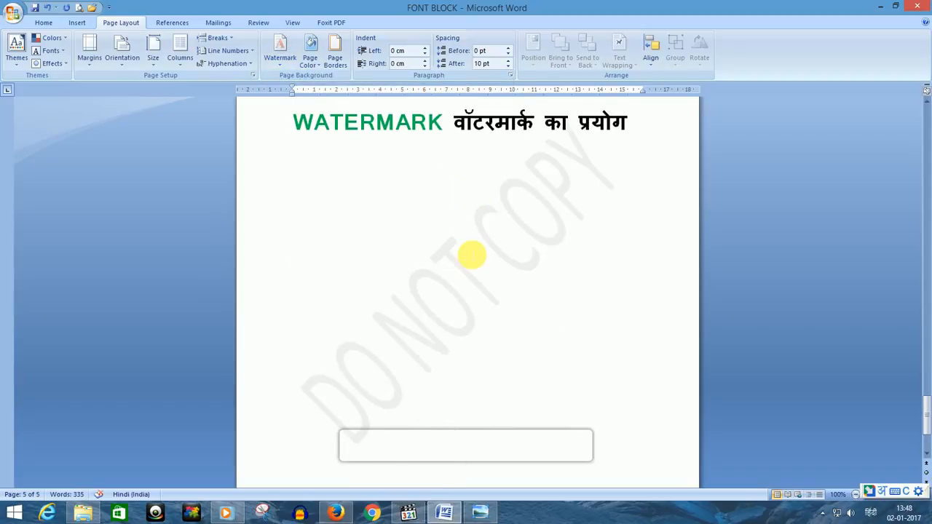
{"action": "scroll", "coordinate": [472, 254], "scroll_direction": "up", "scroll_amount": 2}
{"action": "scroll", "coordinate": [471, 254], "scroll_direction": "down", "scroll_amount": 2}
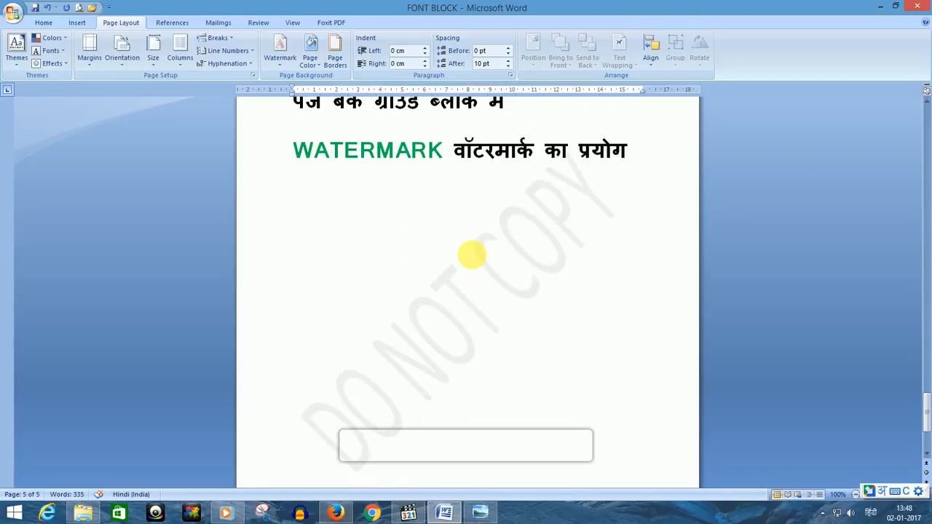
{"action": "scroll", "coordinate": [471, 255], "scroll_direction": "up", "scroll_amount": 10}
{"action": "scroll", "coordinate": [472, 254], "scroll_direction": "up", "scroll_amount": 20}
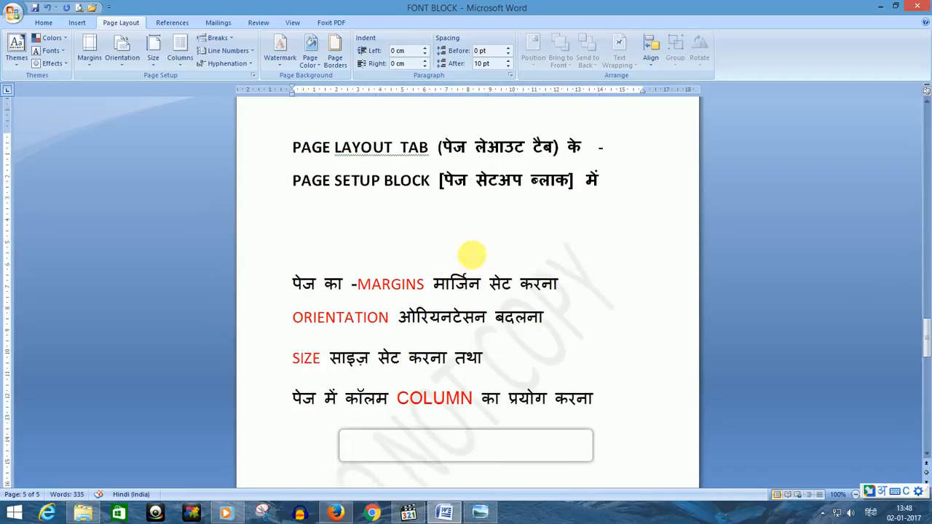
{"action": "scroll", "coordinate": [472, 255], "scroll_direction": "up", "scroll_amount": 20}
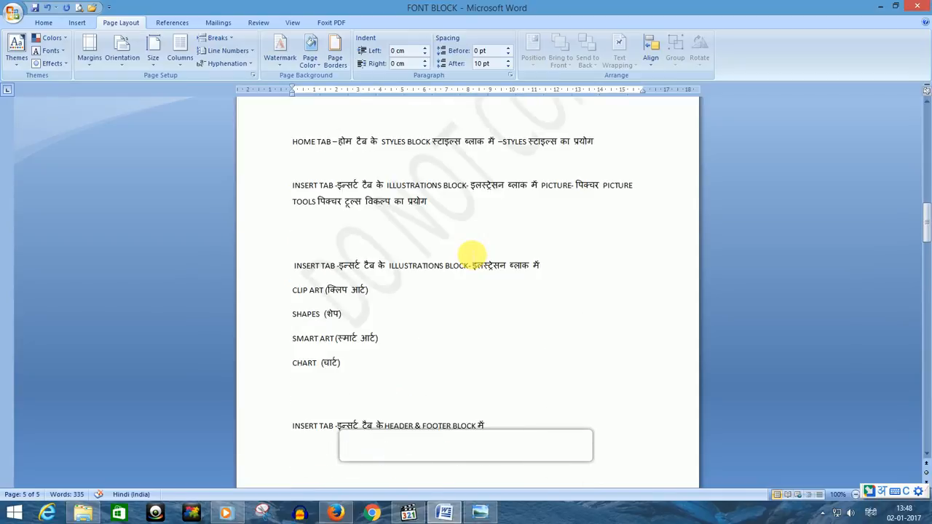
{"action": "scroll", "coordinate": [472, 255], "scroll_direction": "up", "scroll_amount": 7}
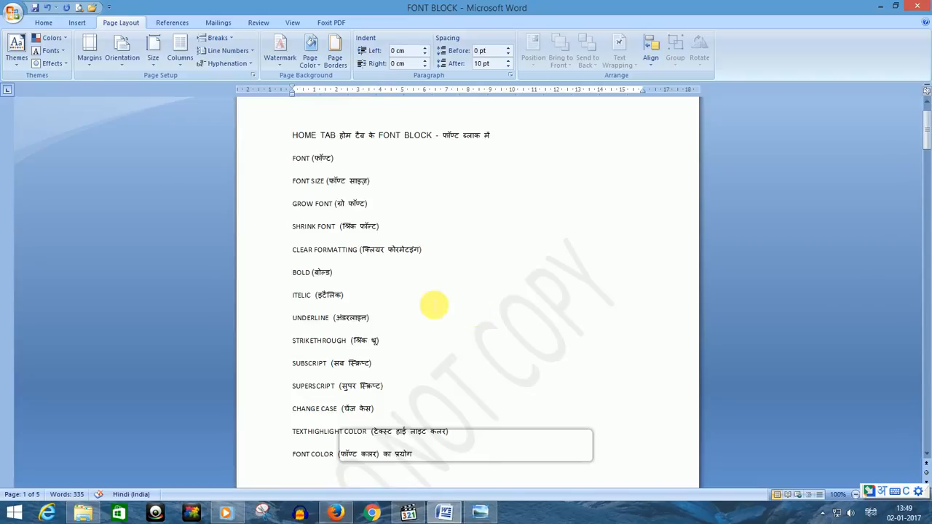
Step: Replace the preset watermark with a custom picture watermark using the image FDGTR copy.jpg from the Desktop folder
{"action": "left_click", "coordinate": [281, 66]}
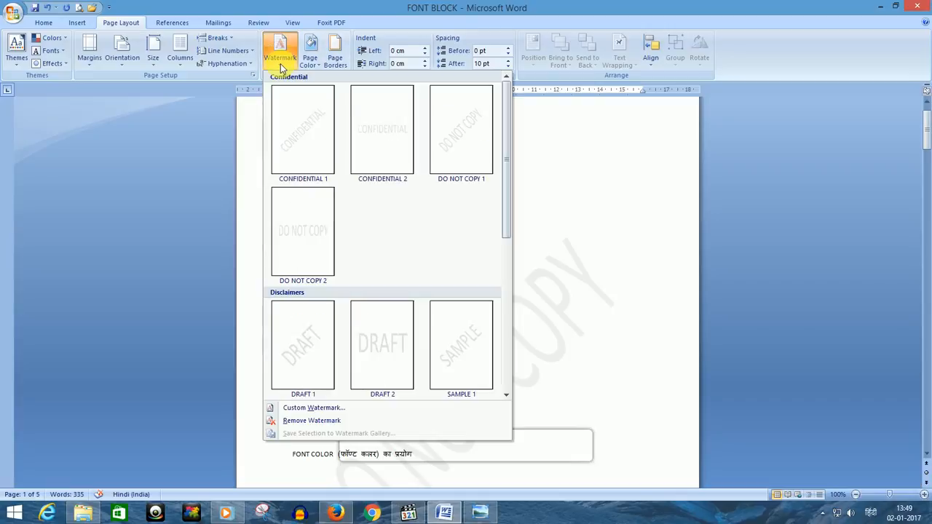
{"action": "left_click", "coordinate": [305, 410]}
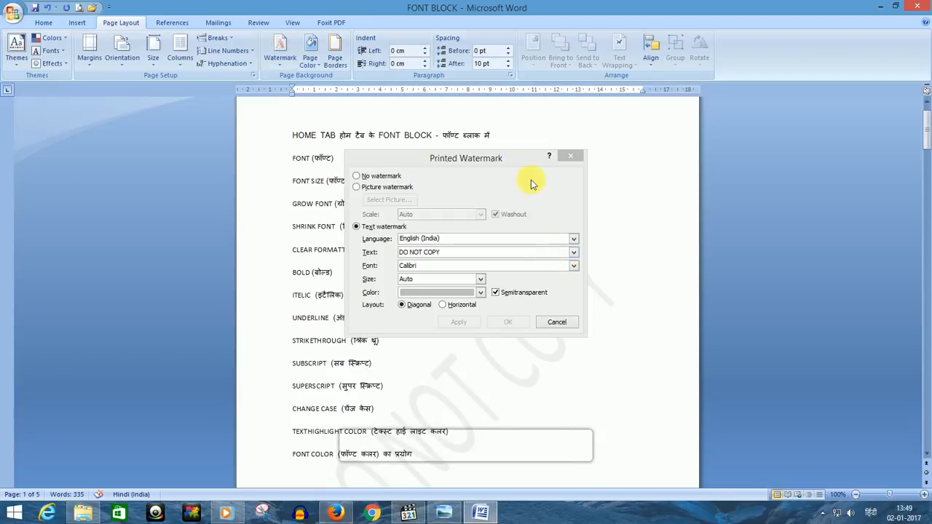
{"action": "left_click", "coordinate": [510, 160]}
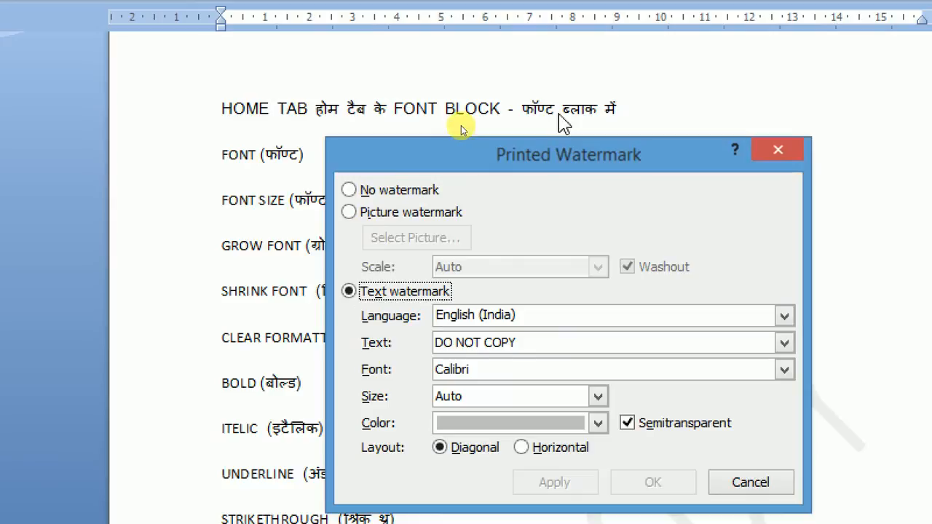
{"action": "left_click_drag", "start_coordinate": [552, 132], "coordinate": [491, 73]}
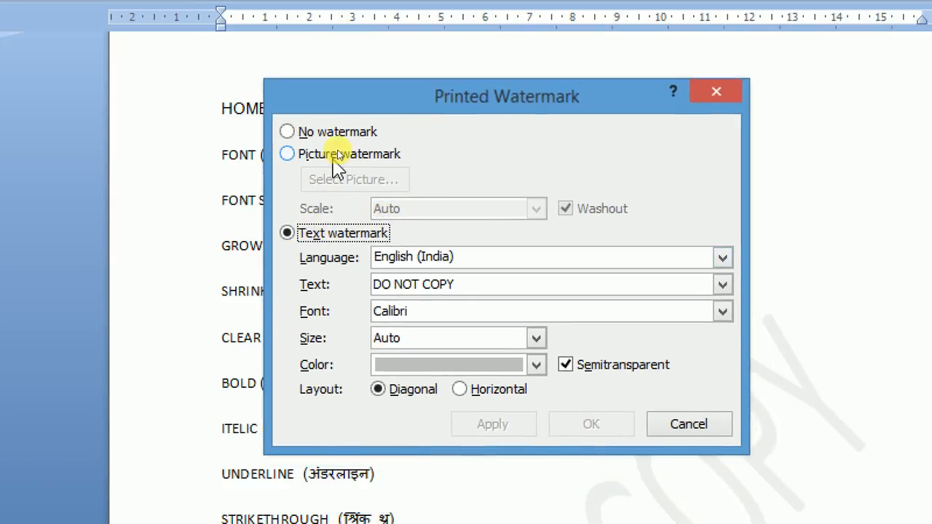
{"action": "left_click", "coordinate": [288, 154]}
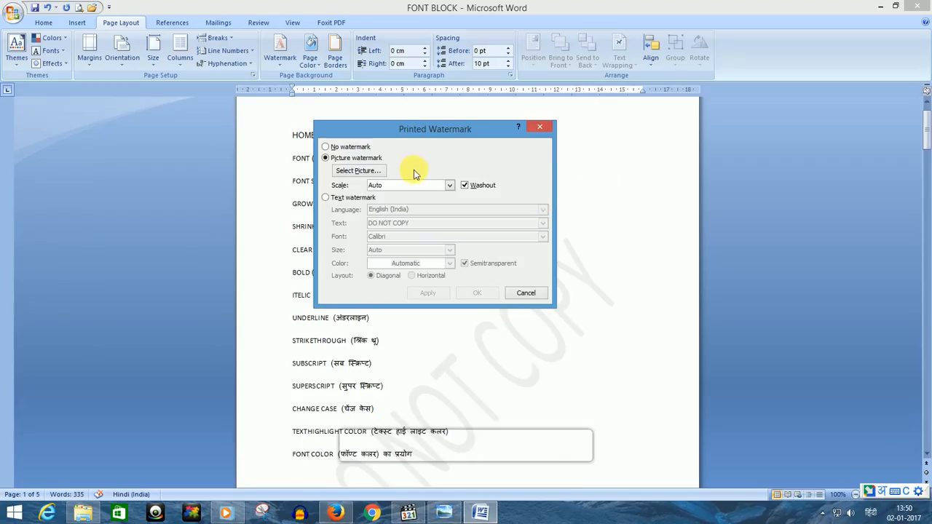
{"action": "left_click", "coordinate": [376, 172]}
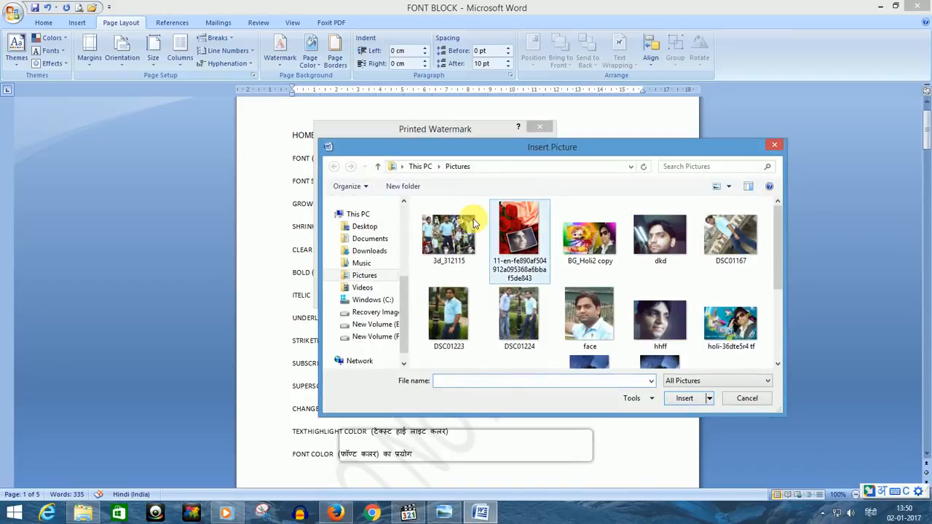
{"action": "left_click", "coordinate": [364, 226]}
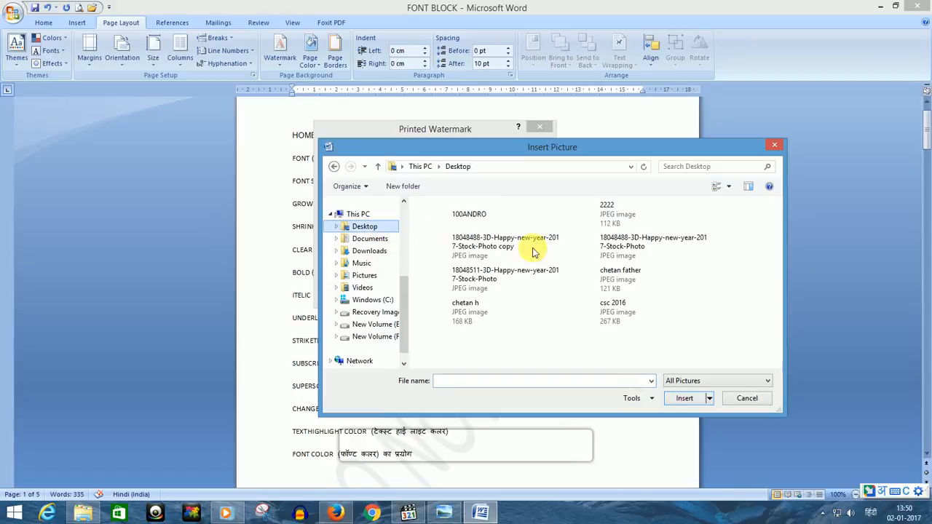
{"action": "left_click_drag", "start_coordinate": [776, 220], "coordinate": [771, 290]}
{"action": "double_click", "coordinate": [610, 281]}
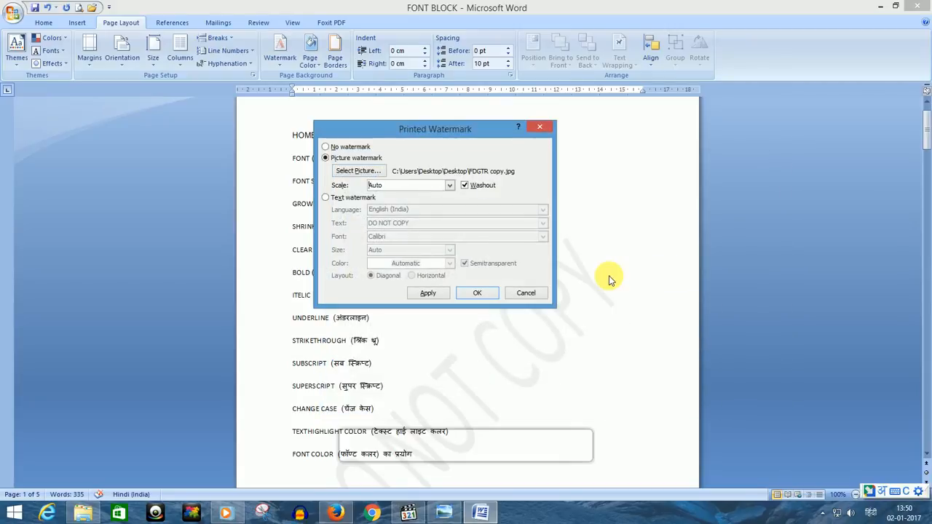
{"action": "left_click", "coordinate": [437, 294]}
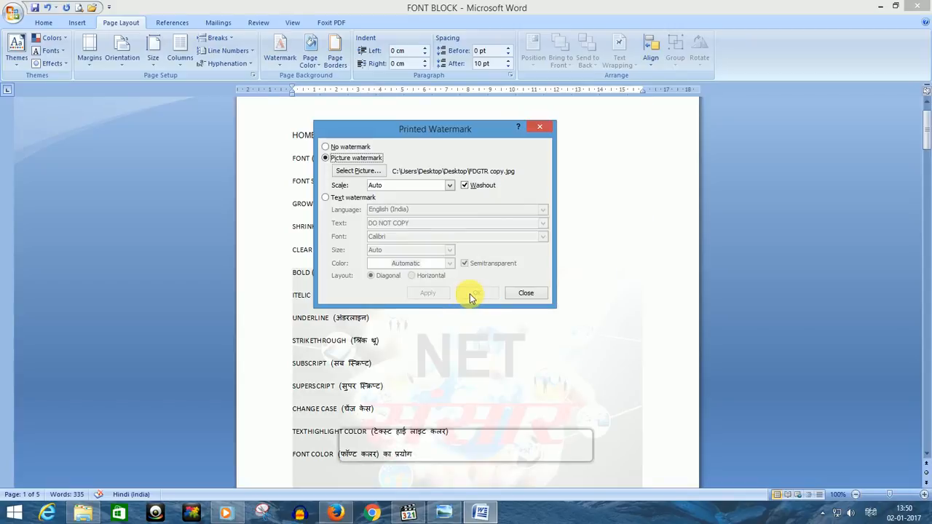
{"action": "left_click", "coordinate": [532, 294]}
Step: Choose a custom text watermark in place of the picture and enter नेट संसार as its text
{"action": "scroll", "coordinate": [543, 300], "scroll_direction": "down", "scroll_amount": 3}
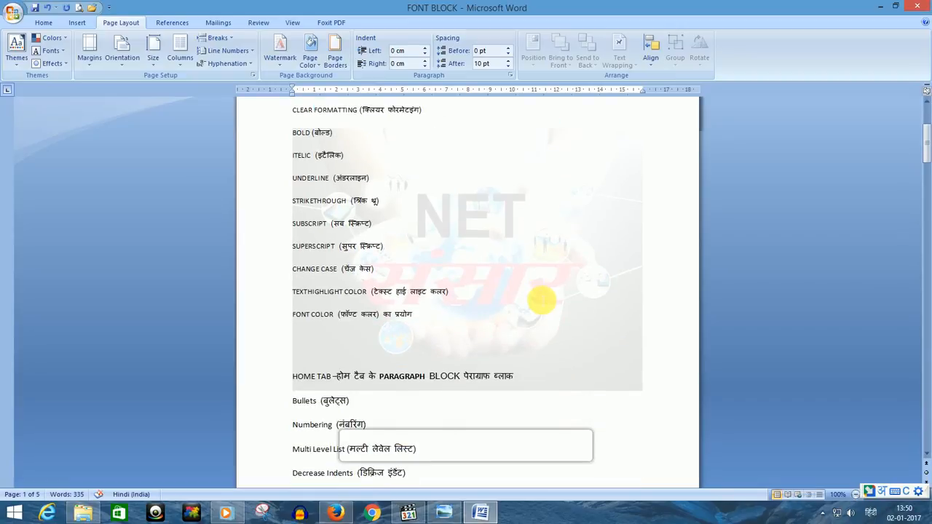
{"action": "scroll", "coordinate": [542, 300], "scroll_direction": "up", "scroll_amount": 2}
{"action": "scroll", "coordinate": [542, 299], "scroll_direction": "down", "scroll_amount": 7}
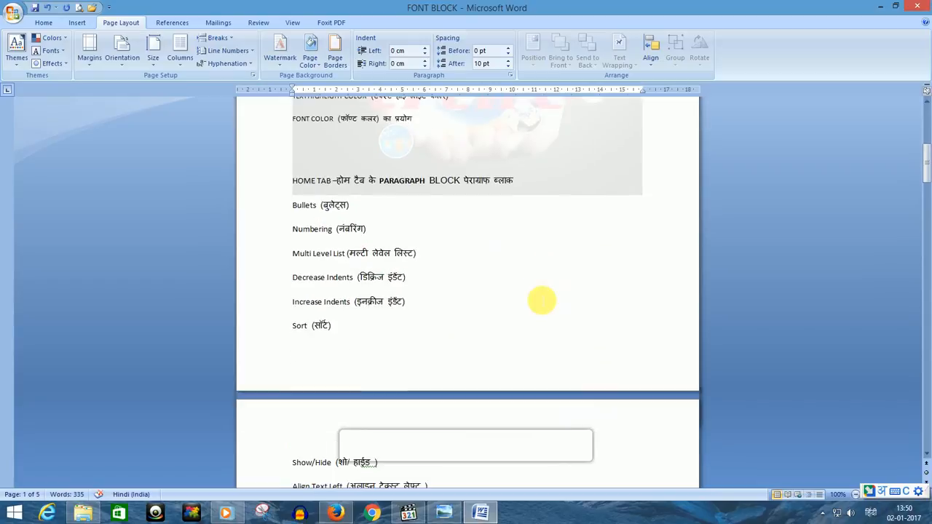
{"action": "scroll", "coordinate": [541, 300], "scroll_direction": "up", "scroll_amount": 5}
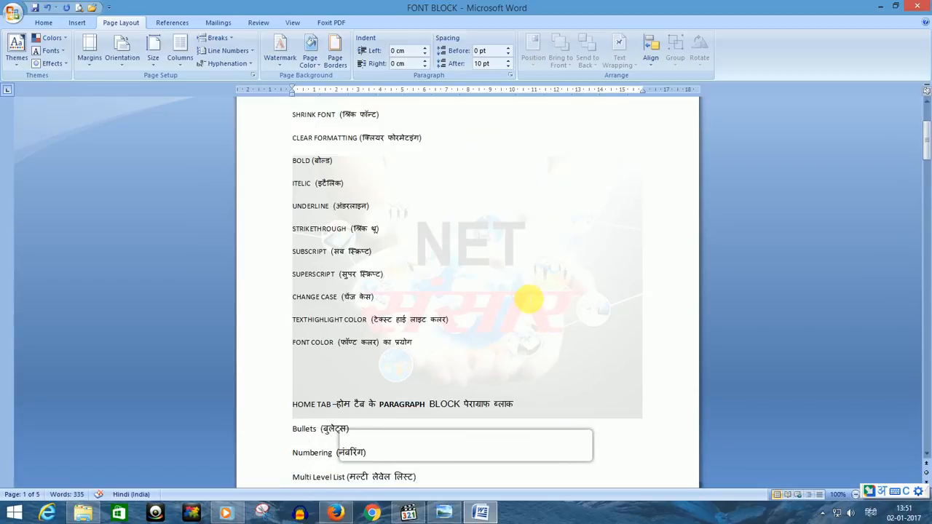
{"action": "left_click", "coordinate": [280, 58]}
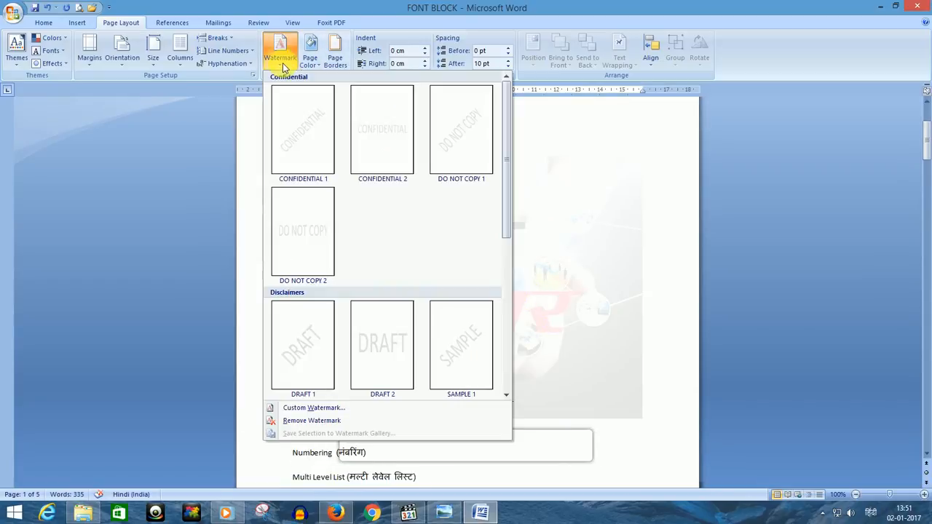
{"action": "left_click", "coordinate": [322, 409]}
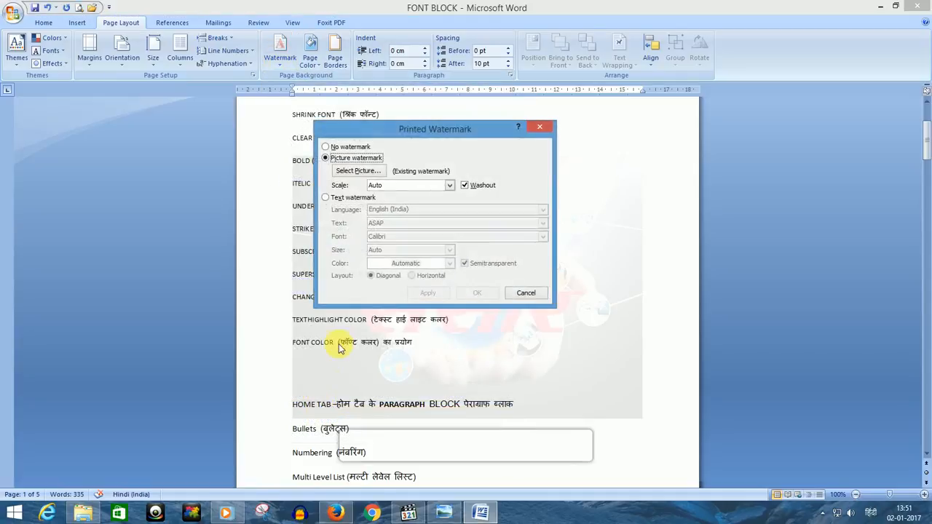
{"action": "left_click", "coordinate": [325, 198]}
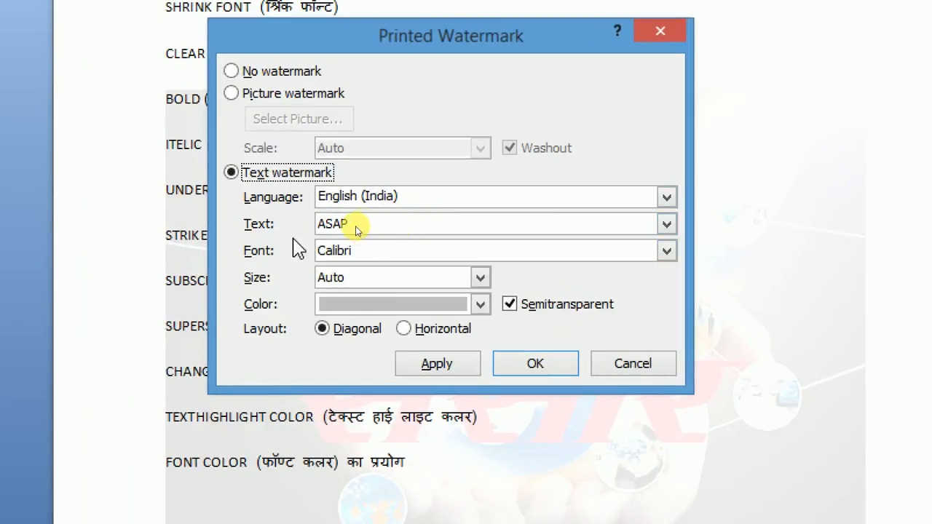
{"action": "left_click", "coordinate": [382, 221]}
{"action": "key", "text": "BackSpace"}
{"action": "key", "text": "BackSpace"}
{"action": "key", "text": "BackSpace"}
{"action": "key", "text": "BackSpace"}
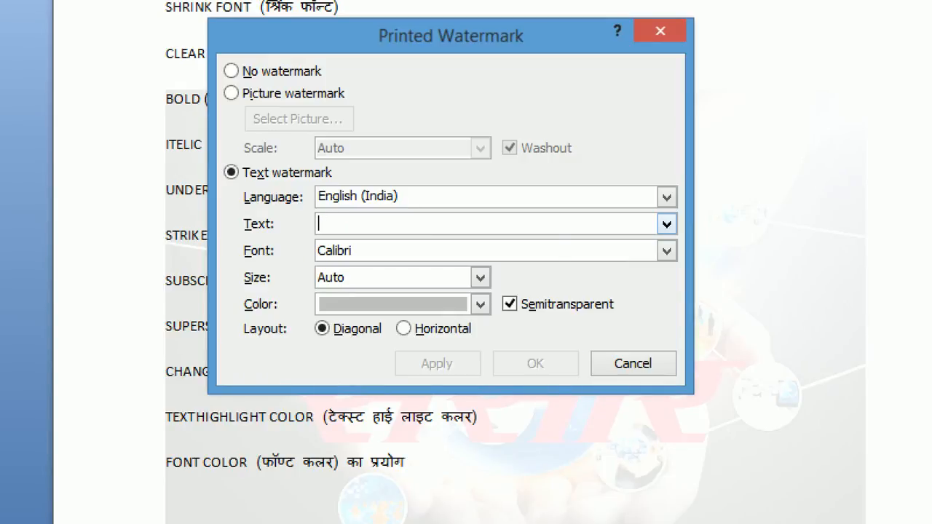
{"action": "type", "text": "net sa"}
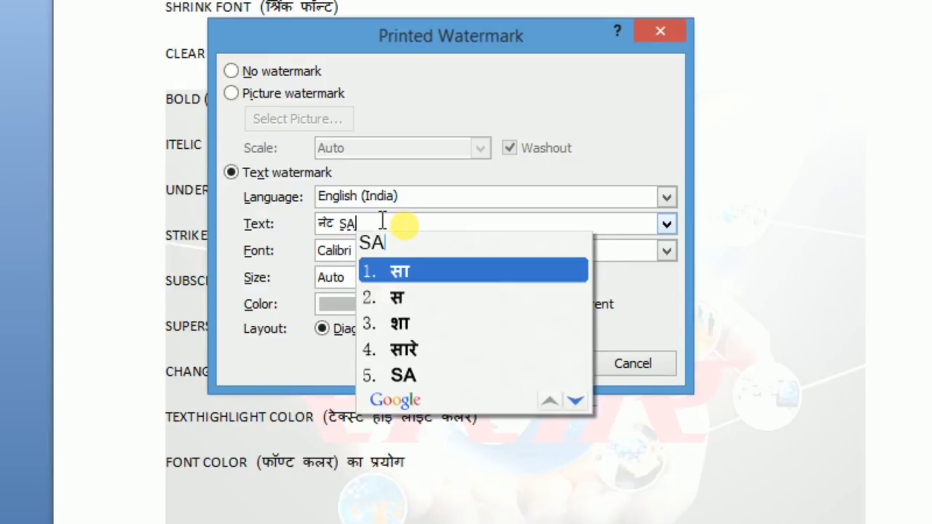
{"action": "type", "text": "nsar"}
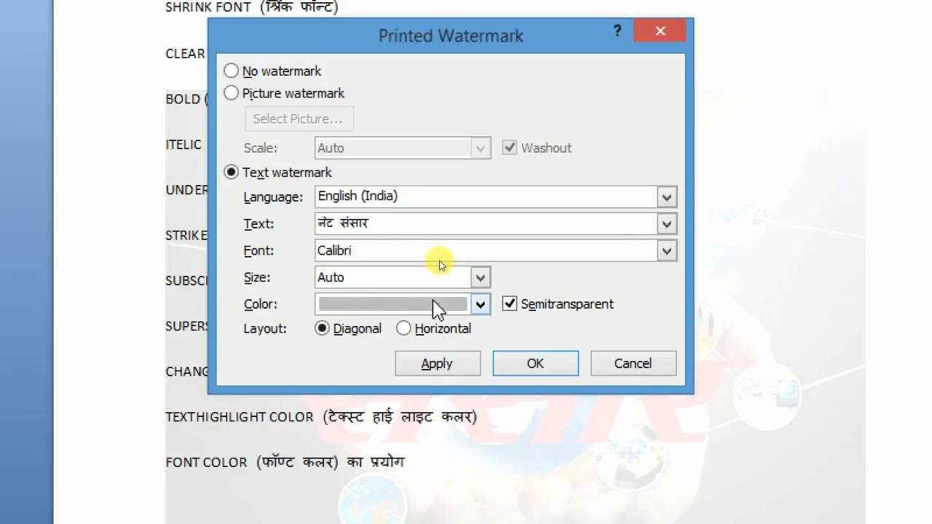
Step: Set the text watermark's color to the red theme color and apply it to the document
{"action": "left_click", "coordinate": [480, 305]}
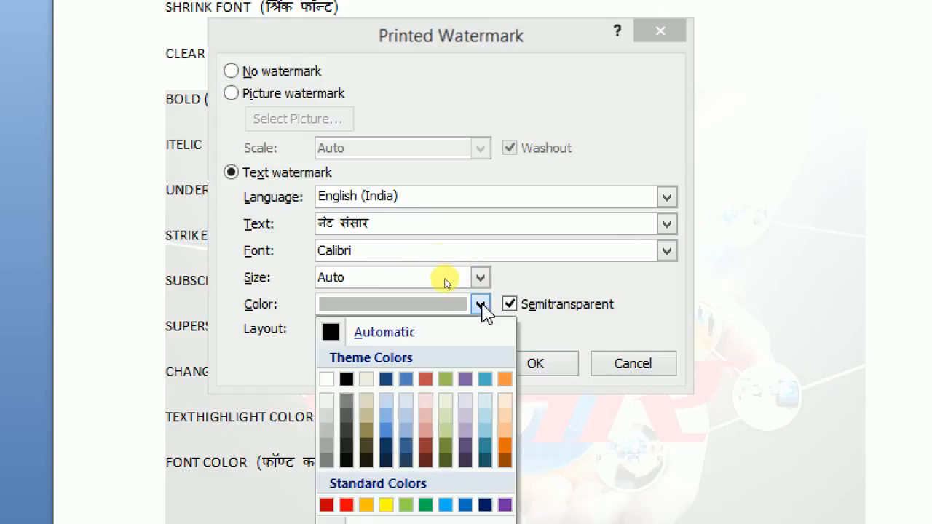
{"action": "left_click", "coordinate": [429, 377]}
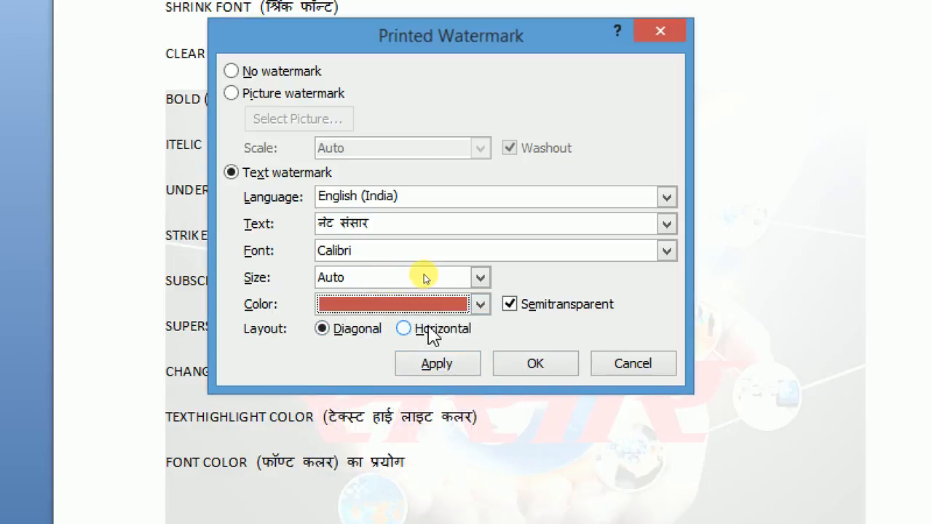
{"action": "left_click", "coordinate": [547, 368]}
Step: Examine how the red diagonal नेट संसार watermark lies behind the text on the first page
{"action": "scroll", "coordinate": [551, 361], "scroll_direction": "down", "scroll_amount": 3}
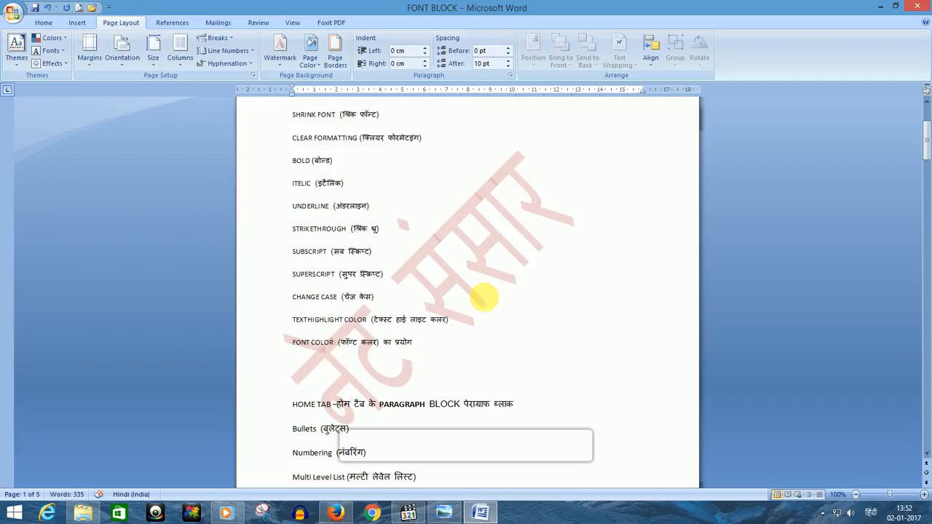
{"action": "scroll", "coordinate": [484, 297], "scroll_direction": "down", "scroll_amount": 3}
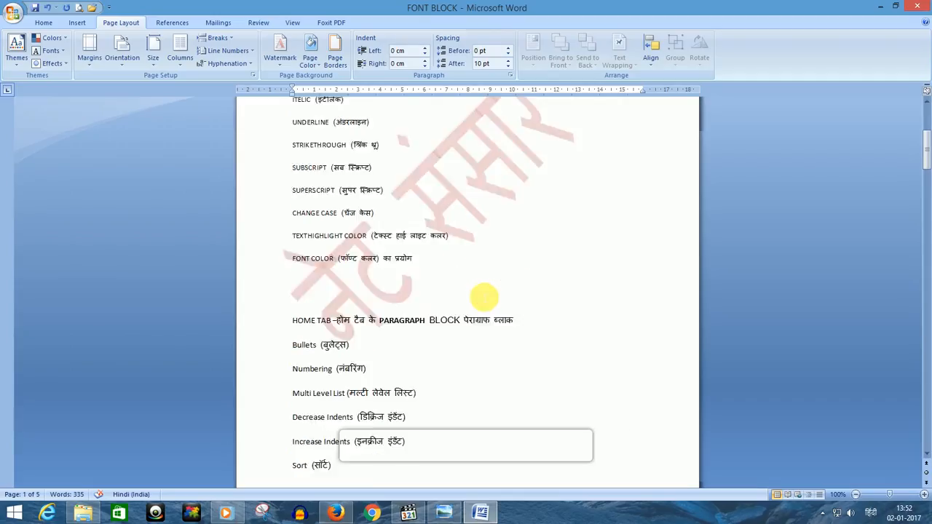
{"action": "scroll", "coordinate": [484, 297], "scroll_direction": "up", "scroll_amount": 3}
{"action": "scroll", "coordinate": [484, 297], "scroll_direction": "up", "scroll_amount": 3}
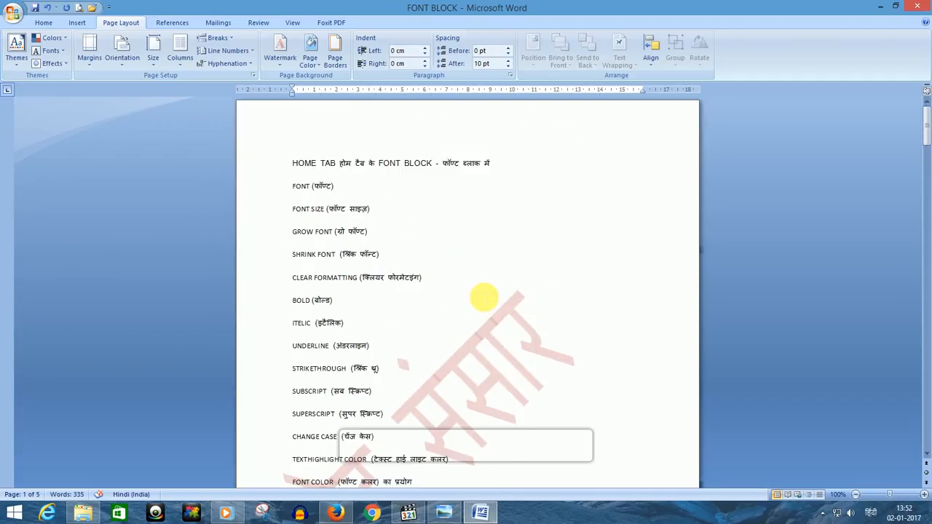
{"action": "scroll", "coordinate": [484, 297], "scroll_direction": "down", "scroll_amount": 7}
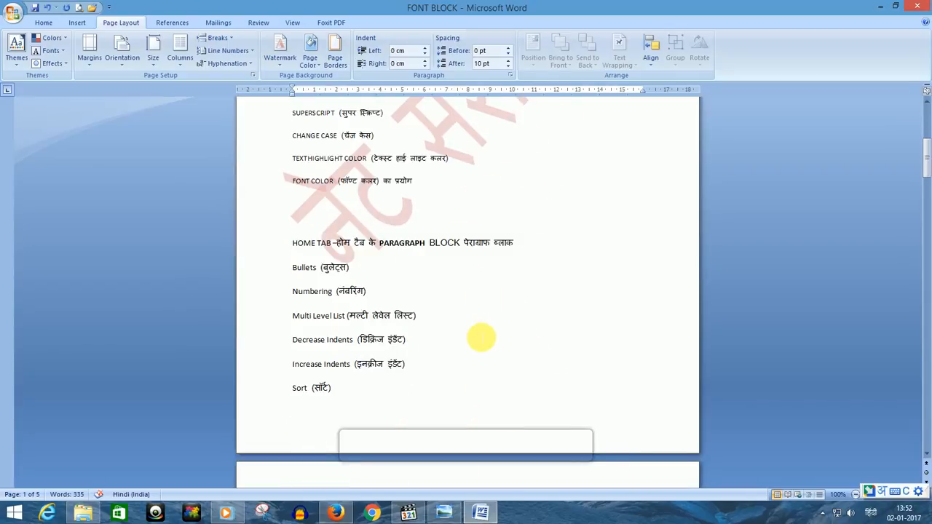
{"action": "scroll", "coordinate": [481, 337], "scroll_direction": "up", "scroll_amount": 7}
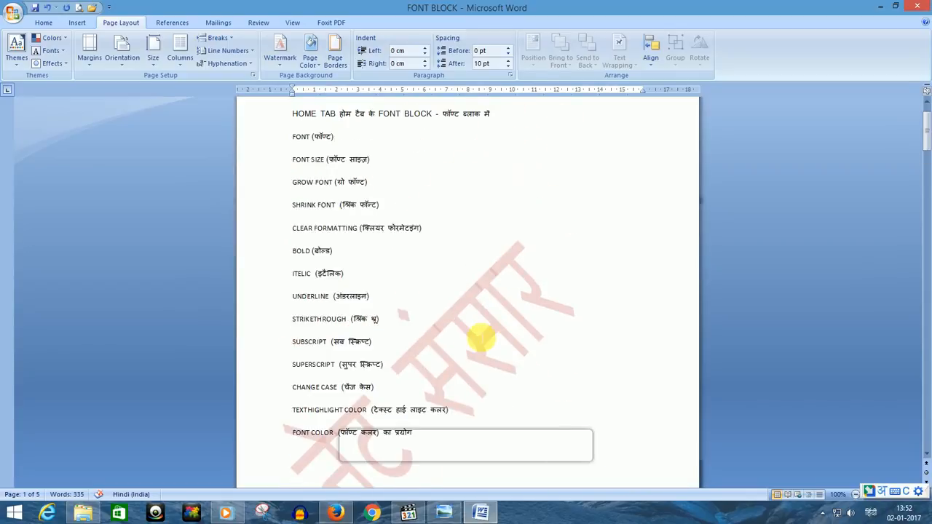
{"action": "scroll", "coordinate": [482, 336], "scroll_direction": "down", "scroll_amount": 2}
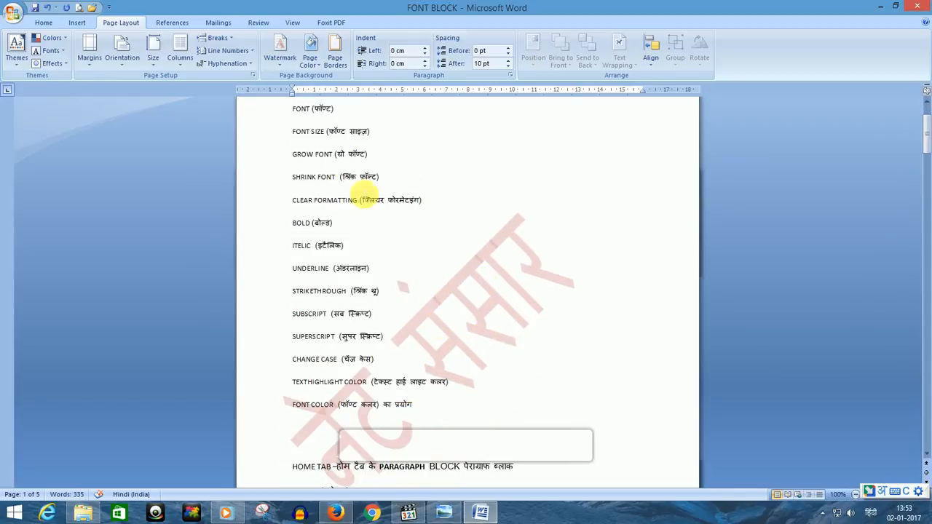
Step: Remove the watermark from the document
{"action": "left_click", "coordinate": [280, 58]}
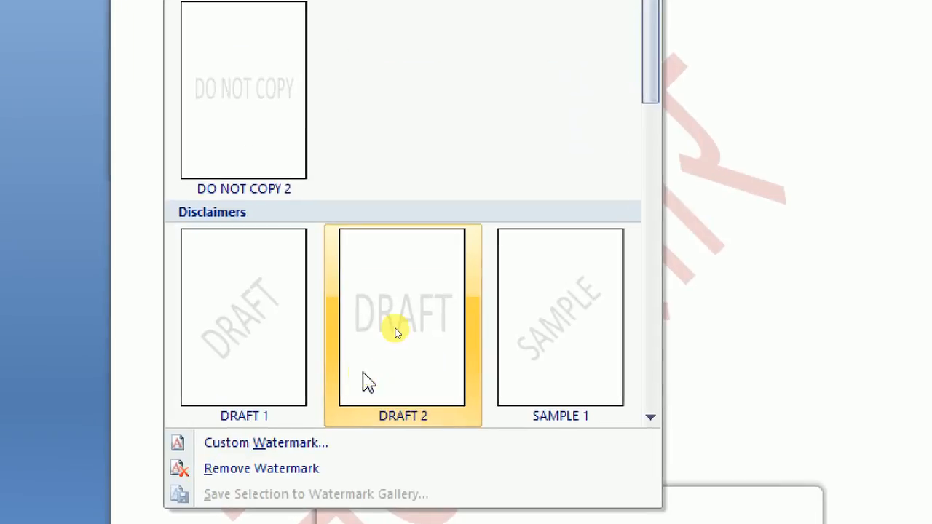
{"action": "scroll", "coordinate": [398, 334], "scroll_direction": "down", "scroll_amount": 3}
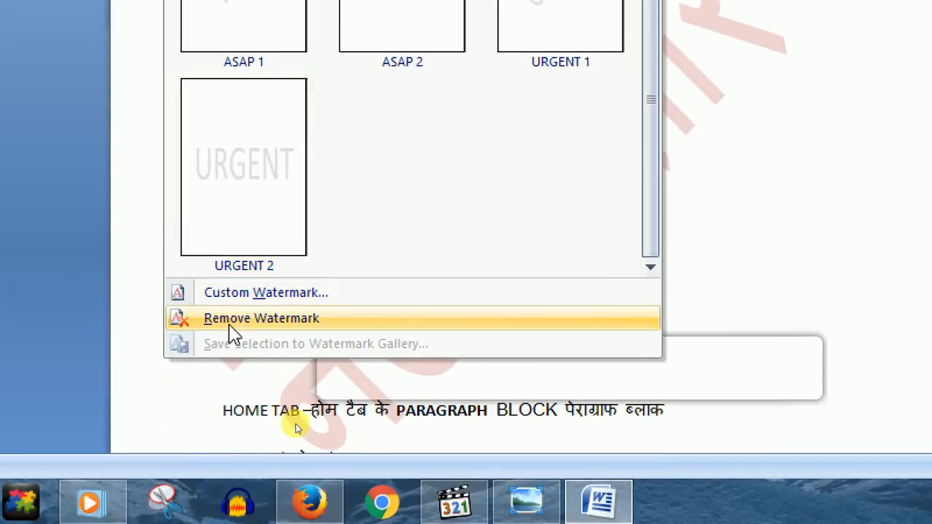
{"action": "left_click", "coordinate": [240, 324]}
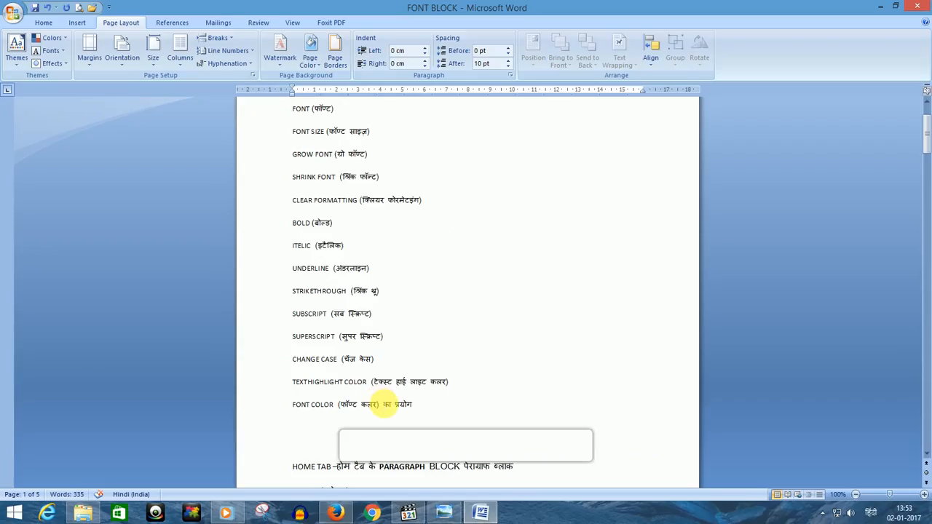
Step: Switch to the Net Sansar YouTube channel page in Firefox
{"action": "scroll", "coordinate": [707, 104], "scroll_direction": "up", "scroll_amount": 2}
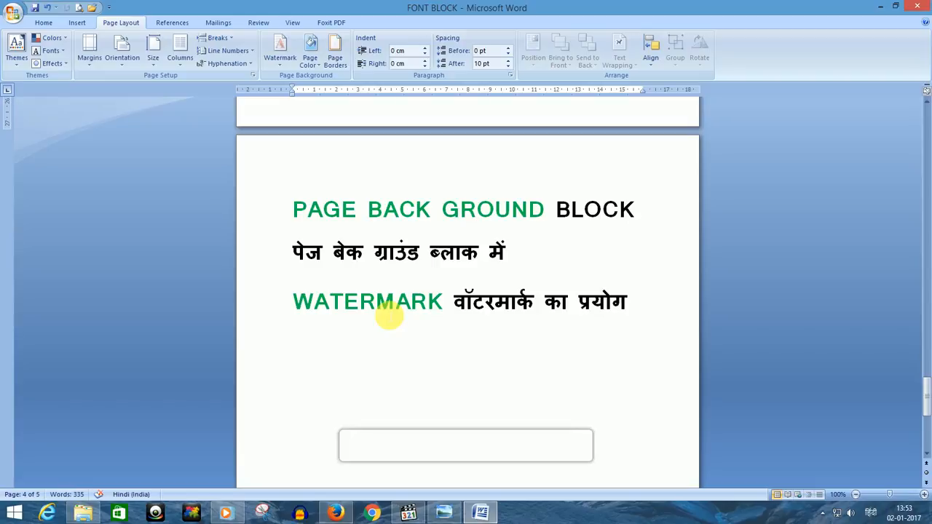
{"action": "key", "text": "alt+Tab"}
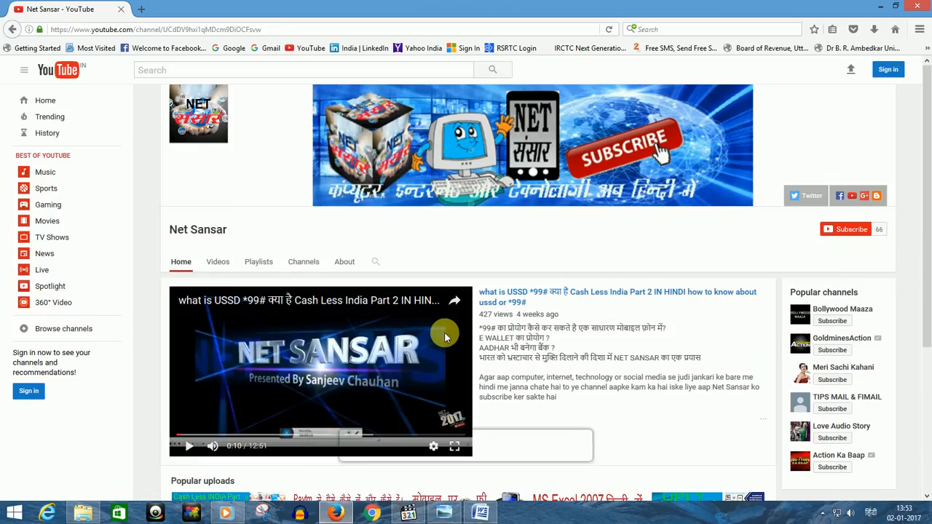